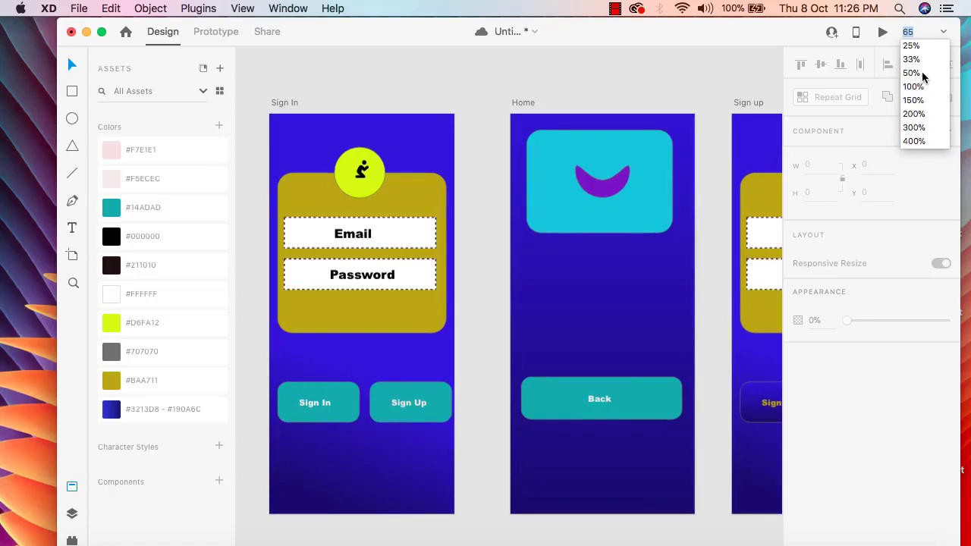
Preview the prototype starting from the Sign In artboard at 50% zoom and close the preview window.
{"action": "left_click", "coordinate": [922, 73]}
{"action": "left_click_drag", "start_coordinate": [525, 110], "coordinate": [774, 104]}
{"action": "scroll", "coordinate": [777, 104], "scroll_direction": "right", "scroll_amount": 3}
{"action": "left_click_drag", "start_coordinate": [710, 109], "coordinate": [265, 89]}
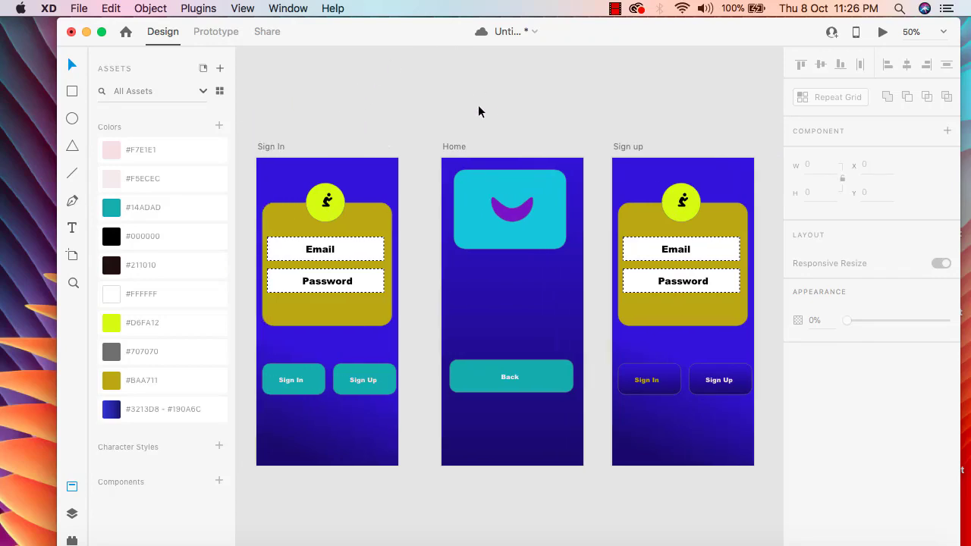
{"action": "left_click", "coordinate": [883, 37]}
{"action": "left_click_drag", "start_coordinate": [361, 35], "coordinate": [853, 20]}
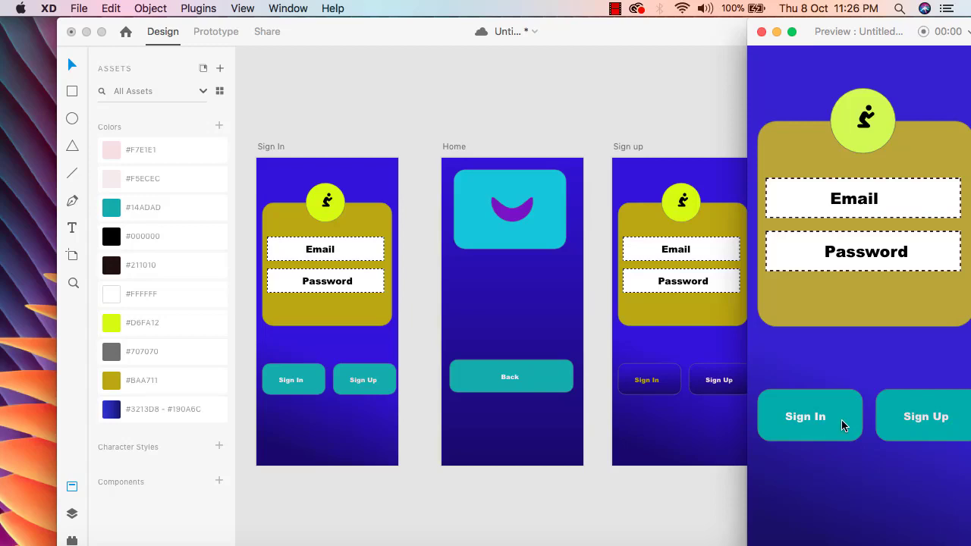
{"action": "left_click", "coordinate": [762, 31]}
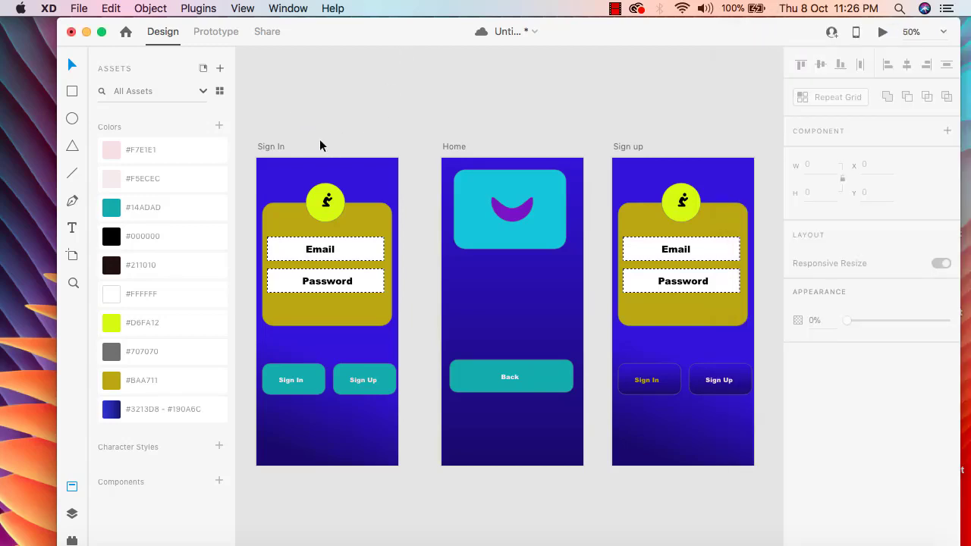
Switch to Prototype mode, select the Sign In button, and keep its trigger as Tap and type as Transition.
{"action": "left_click", "coordinate": [216, 34]}
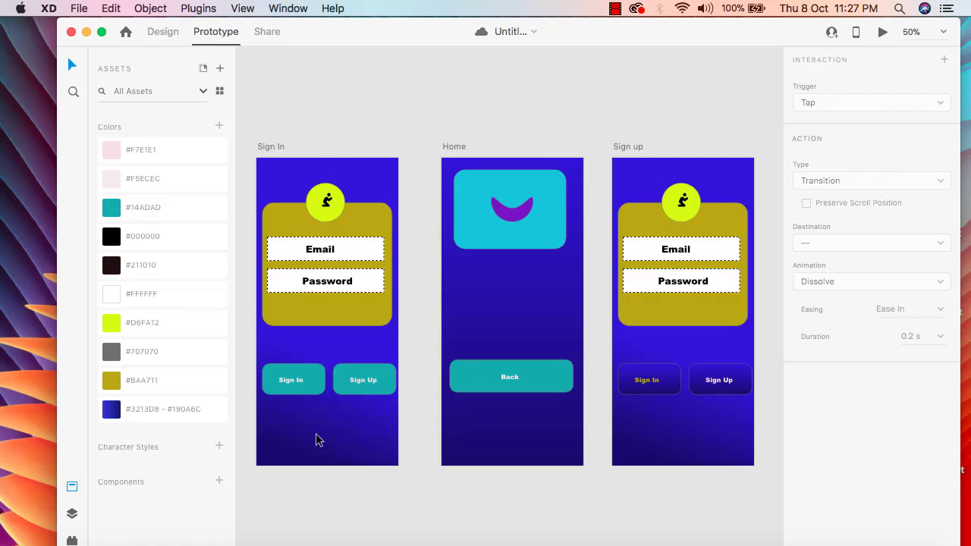
{"action": "left_click", "coordinate": [308, 387]}
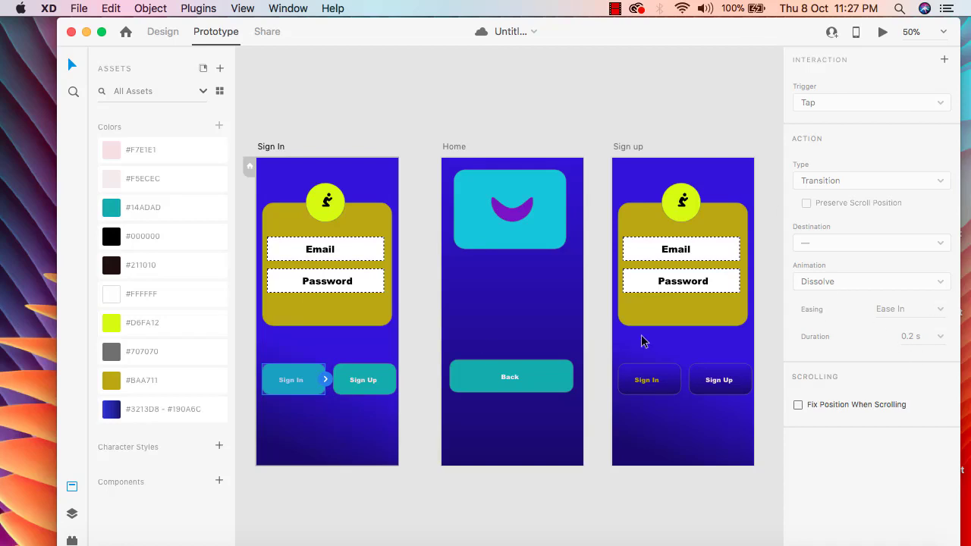
{"action": "left_click", "coordinate": [325, 381]}
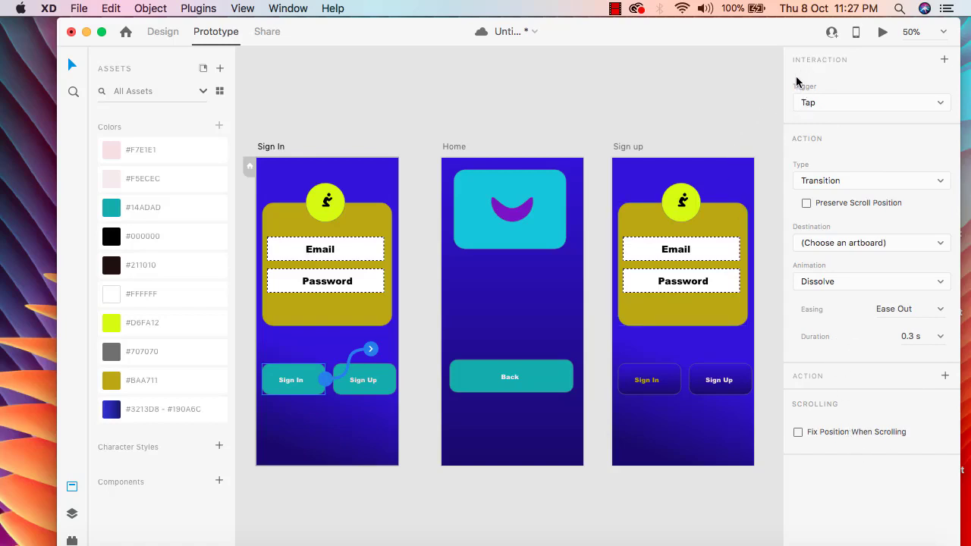
{"action": "left_click", "coordinate": [941, 104]}
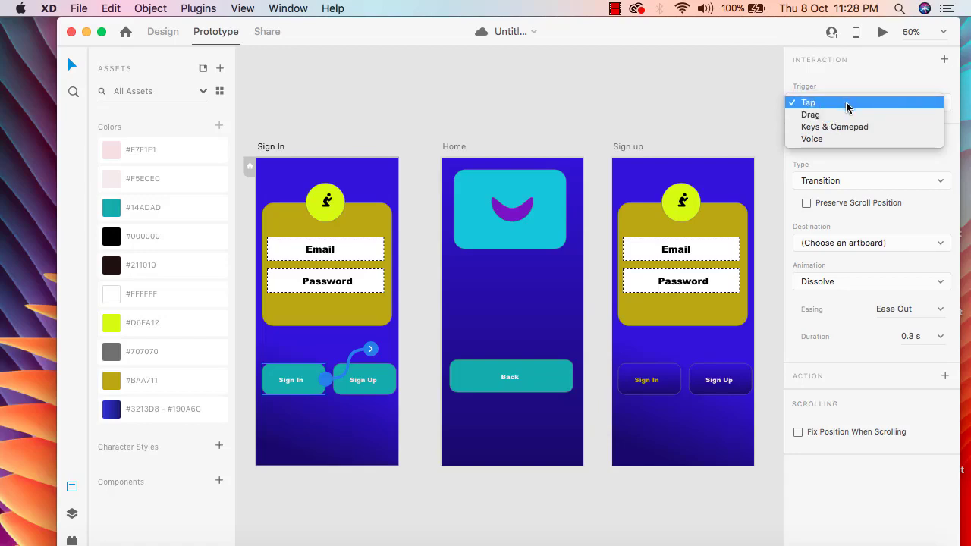
{"action": "left_click", "coordinate": [846, 102]}
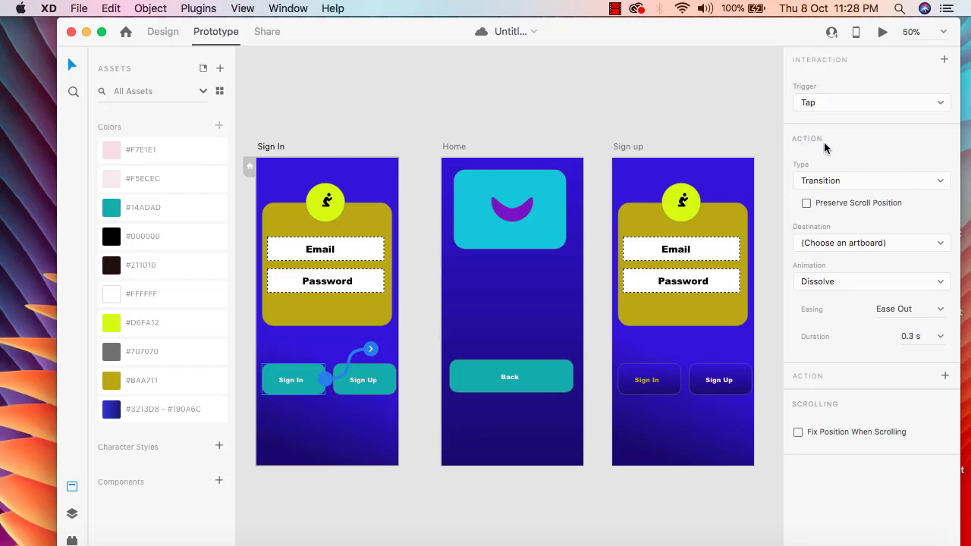
{"action": "left_click", "coordinate": [940, 183]}
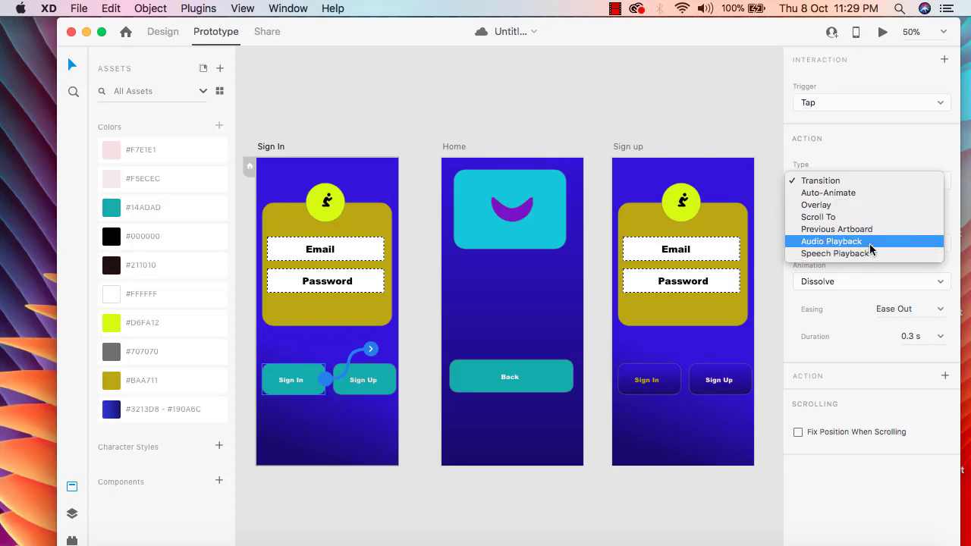
{"action": "left_click", "coordinate": [824, 185]}
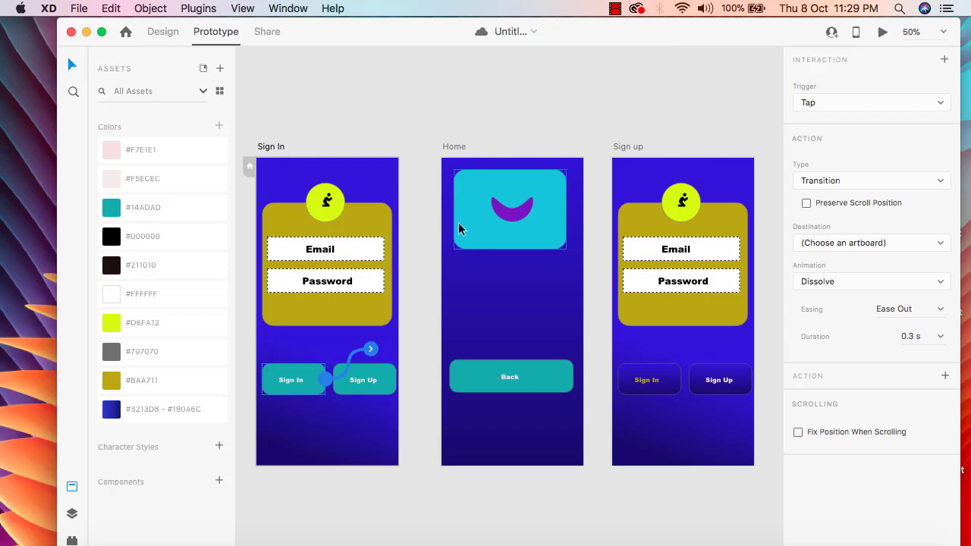
{"action": "left_click_drag", "start_coordinate": [370, 349], "coordinate": [762, 508]}
{"action": "left_click_drag", "start_coordinate": [662, 412], "coordinate": [463, 215]}
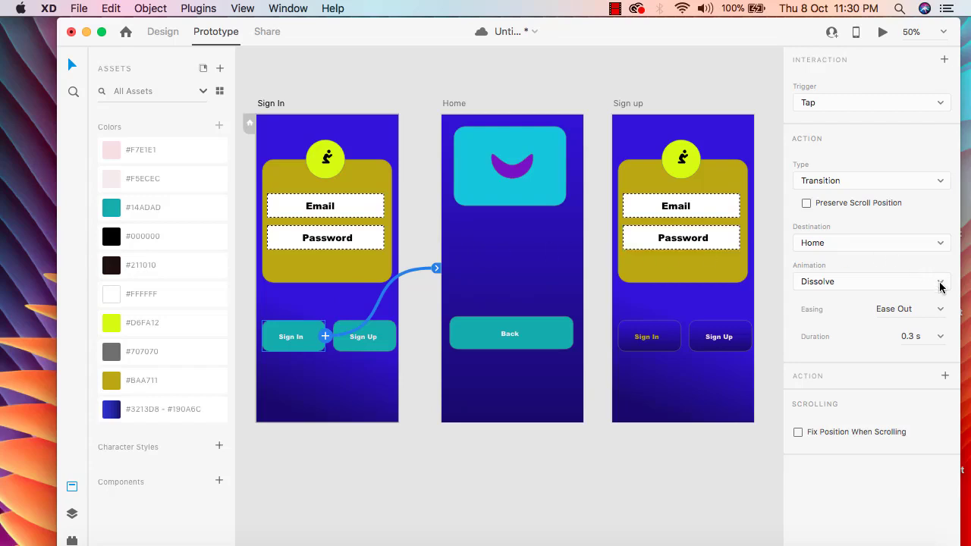
{"action": "left_click", "coordinate": [944, 246]}
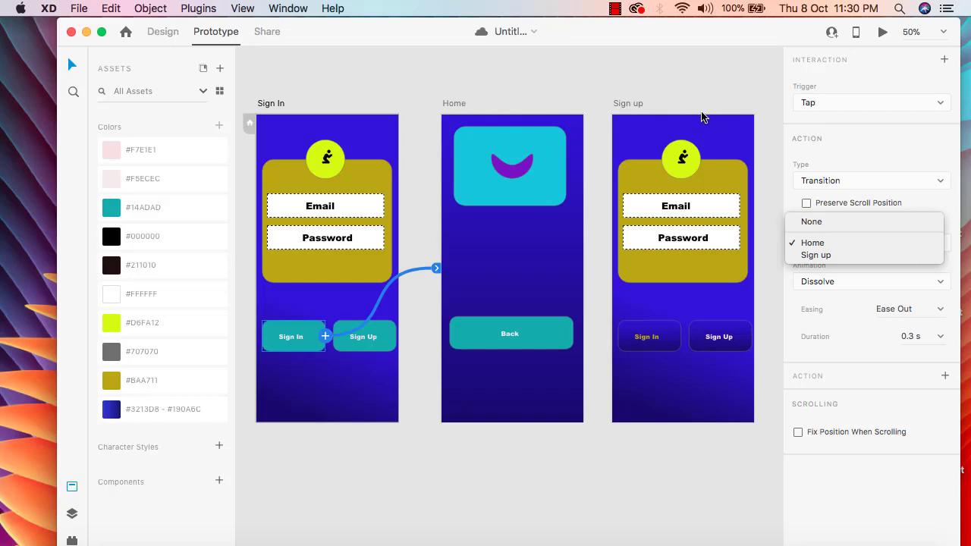
{"action": "left_click", "coordinate": [837, 257]}
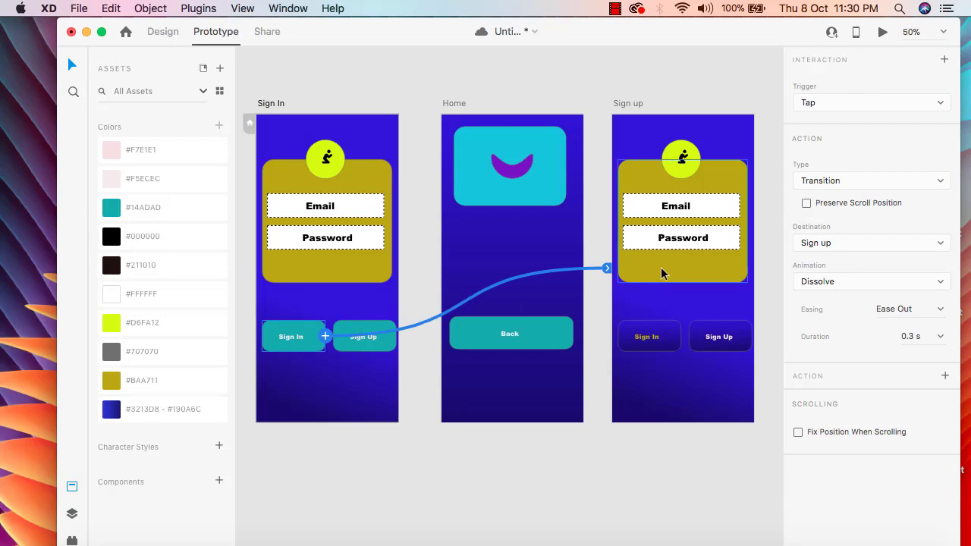
{"action": "left_click", "coordinate": [941, 243]}
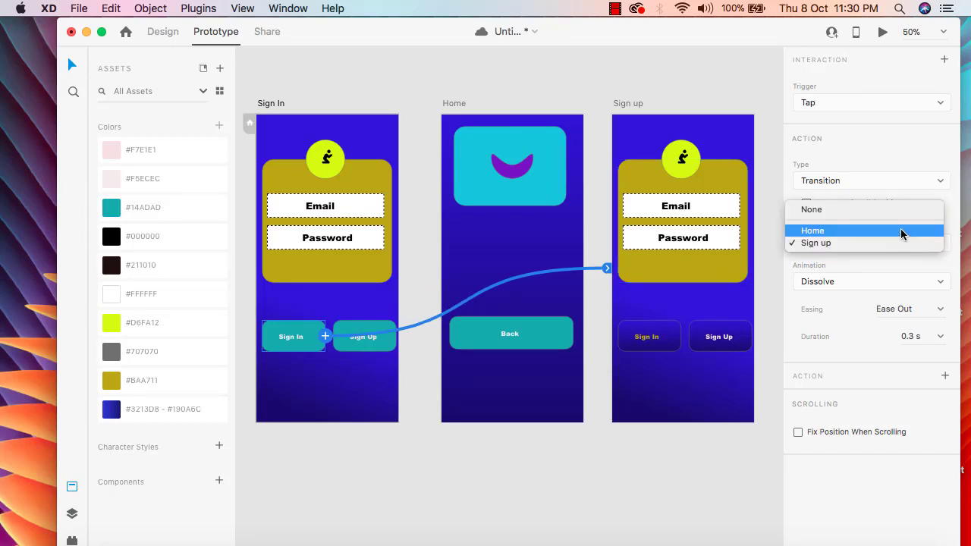
{"action": "left_click", "coordinate": [902, 230]}
{"action": "left_click", "coordinate": [941, 243]}
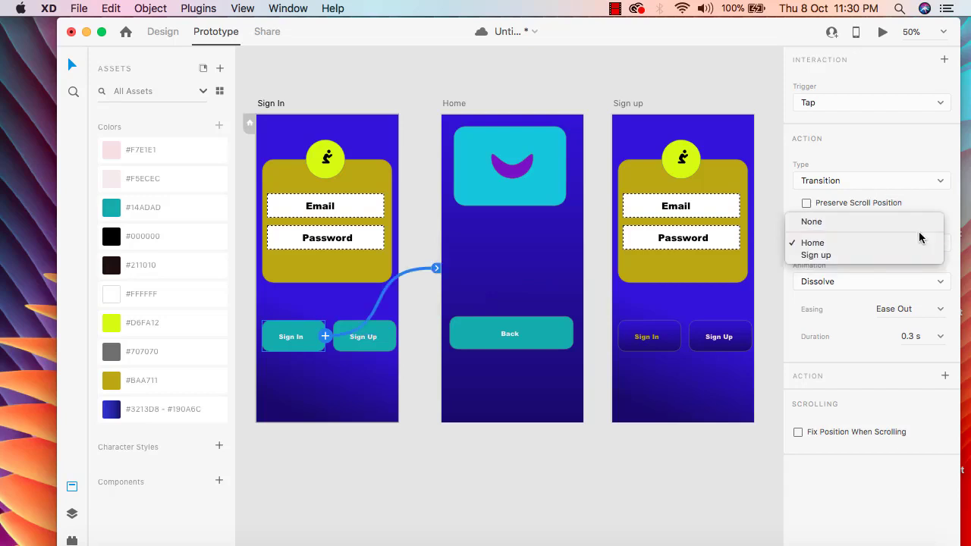
{"action": "left_click", "coordinate": [911, 225]}
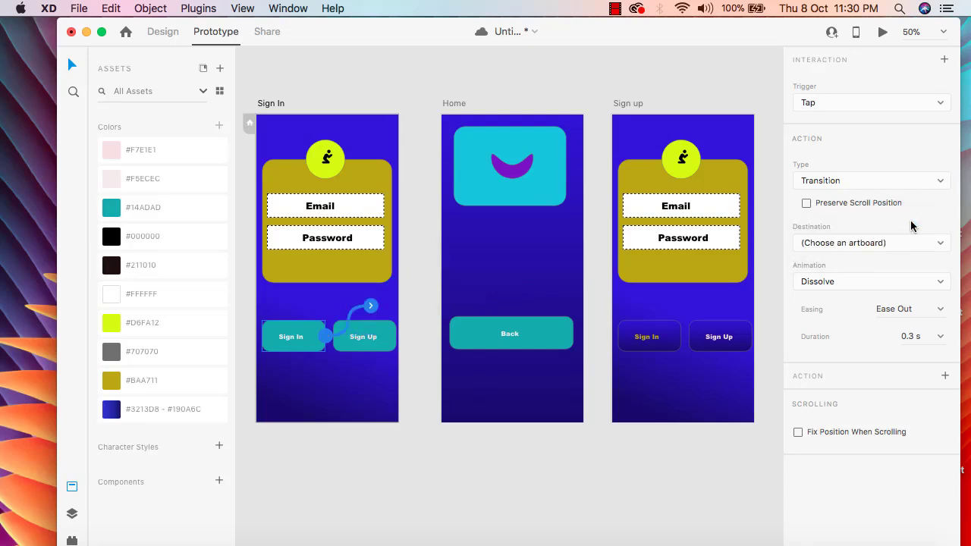
Try to link the Home artboard's Back button to the Sign up artboard.
{"action": "left_click", "coordinate": [555, 332]}
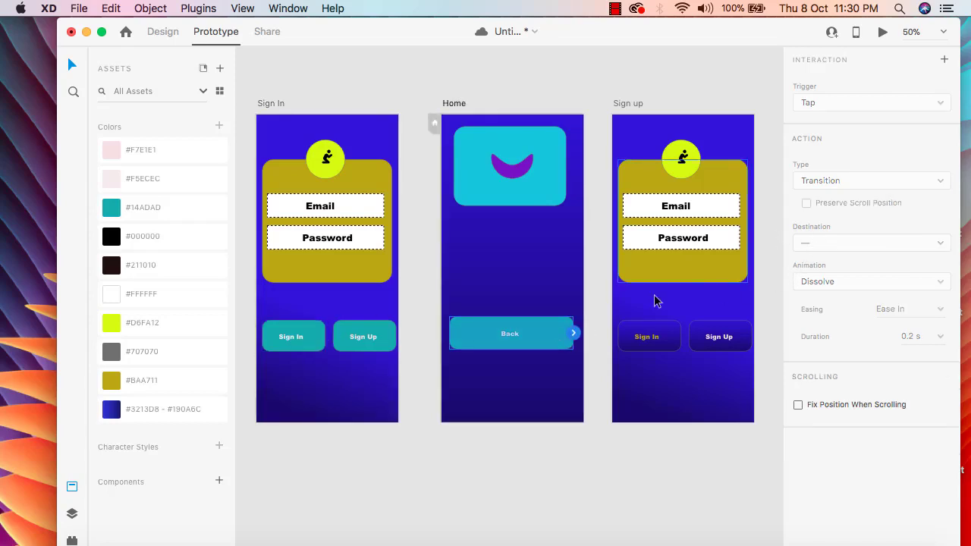
{"action": "left_click_drag", "start_coordinate": [577, 332], "coordinate": [619, 302]}
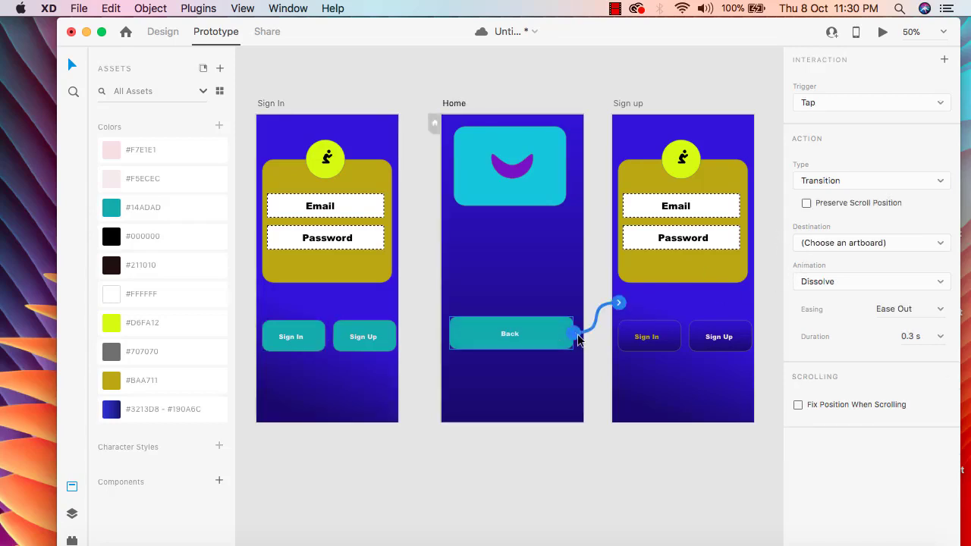
{"action": "left_click", "coordinate": [939, 246]}
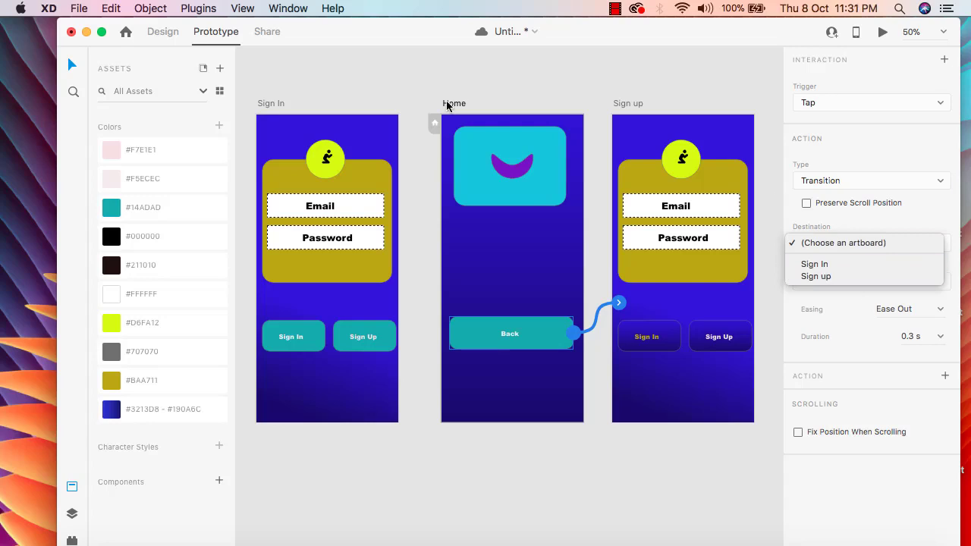
{"action": "left_click", "coordinate": [287, 335]}
Link the Sign In button on the Sign In artboard to the Home artboard.
{"action": "left_click", "coordinate": [308, 336]}
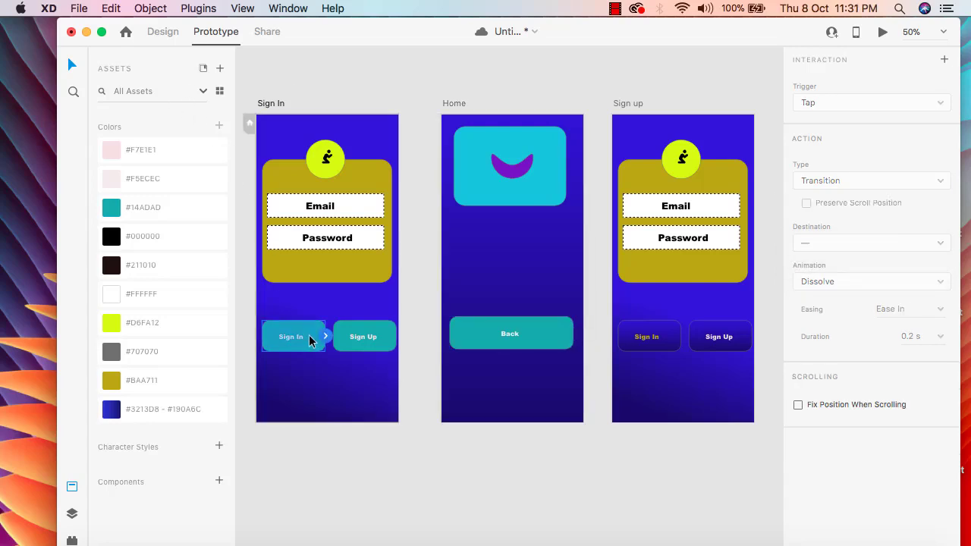
{"action": "left_click_drag", "start_coordinate": [325, 337], "coordinate": [450, 235]}
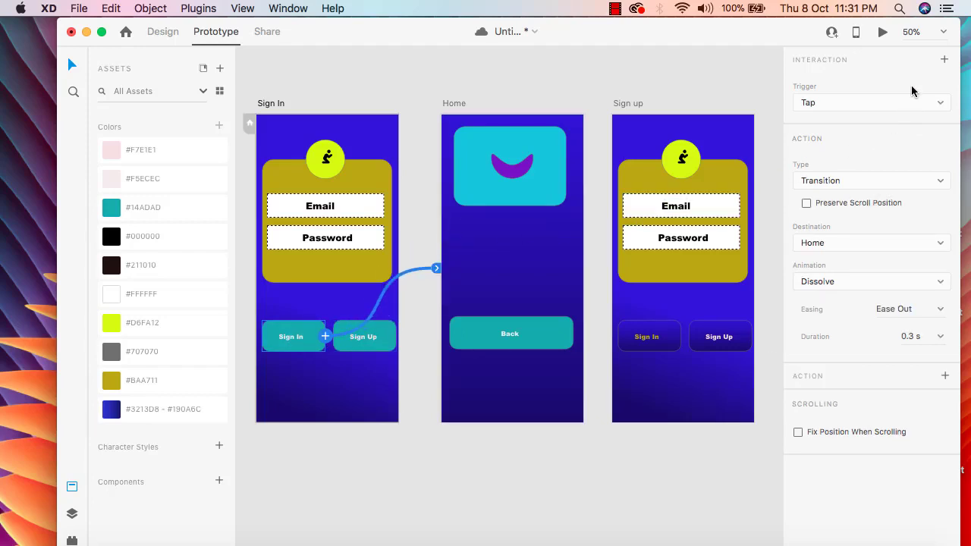
Preview the prototype twice, tapping Sign In each time to test the transition to Home.
{"action": "left_click", "coordinate": [882, 33]}
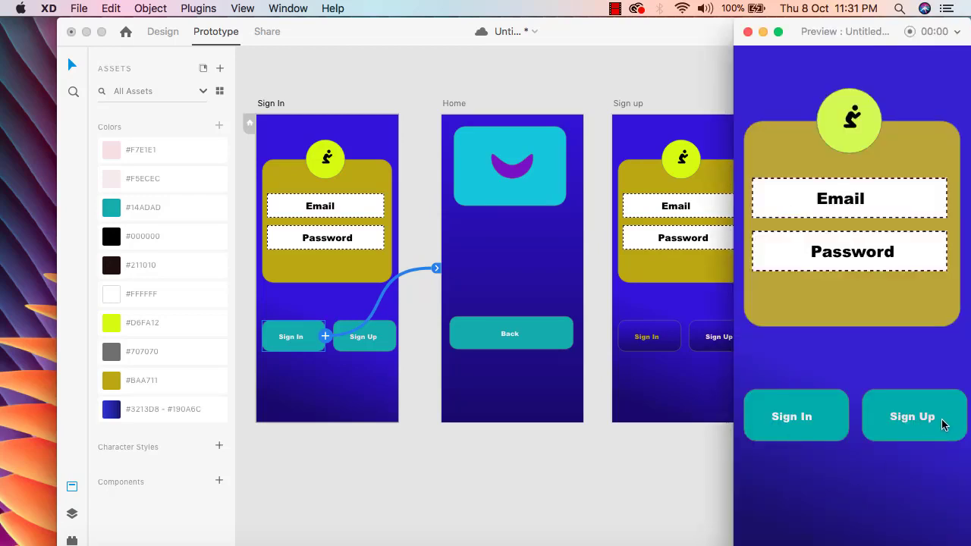
{"action": "left_click_drag", "start_coordinate": [809, 31], "coordinate": [772, 30]}
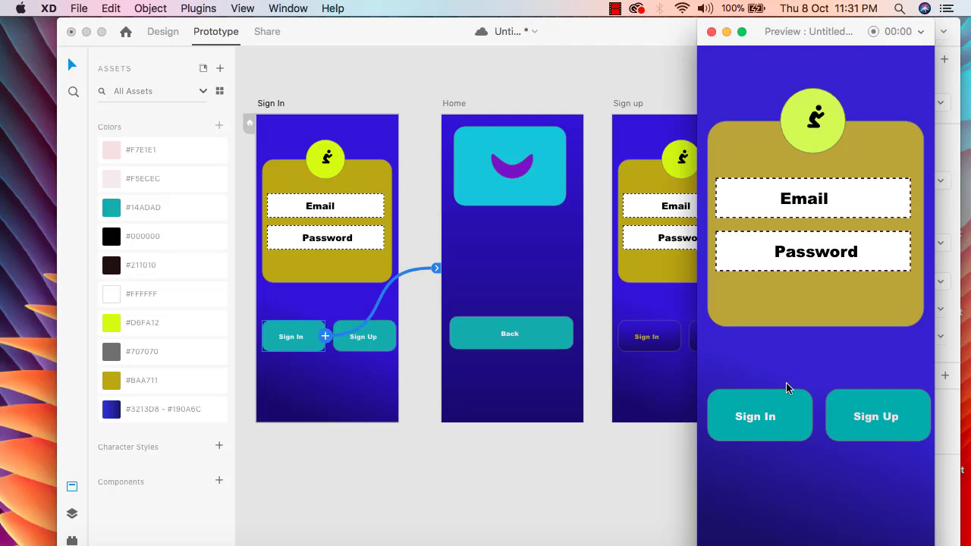
{"action": "left_click", "coordinate": [788, 423]}
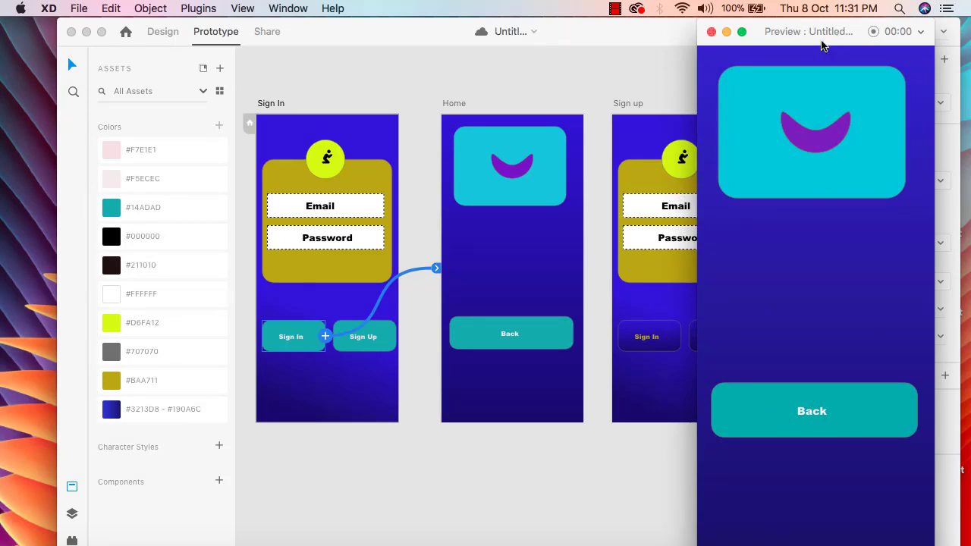
{"action": "left_click", "coordinate": [711, 31]}
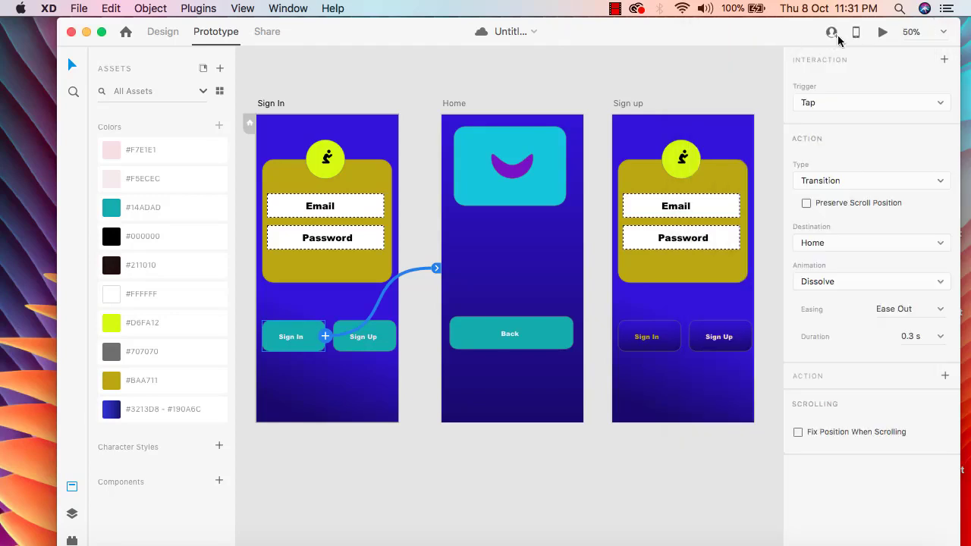
{"action": "left_click", "coordinate": [878, 34]}
{"action": "left_click", "coordinate": [780, 427]}
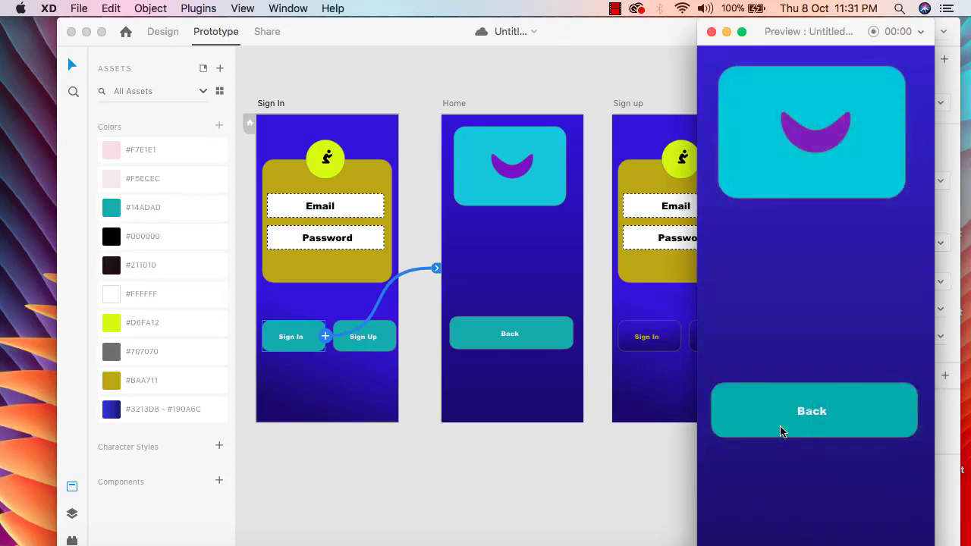
{"action": "left_click", "coordinate": [712, 32]}
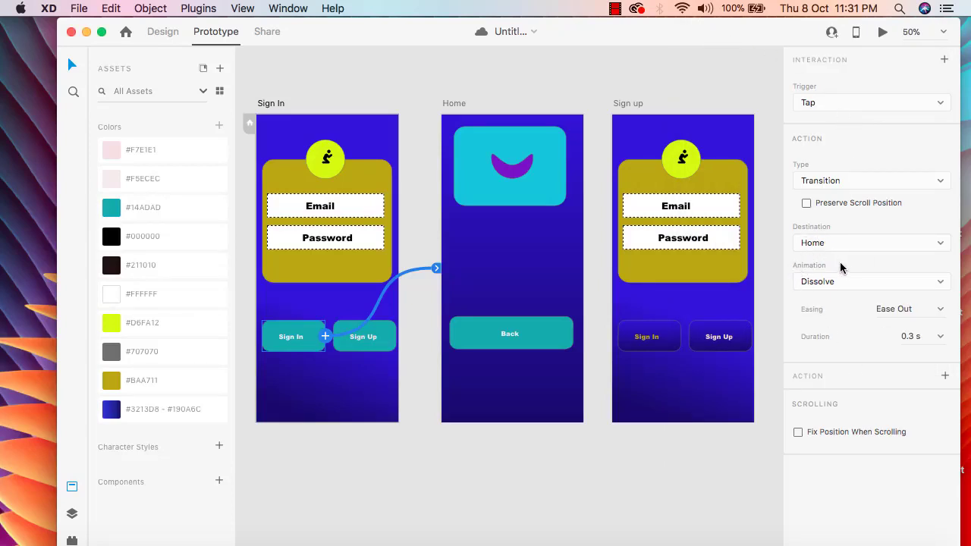
Set the Sign In transition's animation to Slide Up and test it in the preview.
{"action": "left_click", "coordinate": [941, 284]}
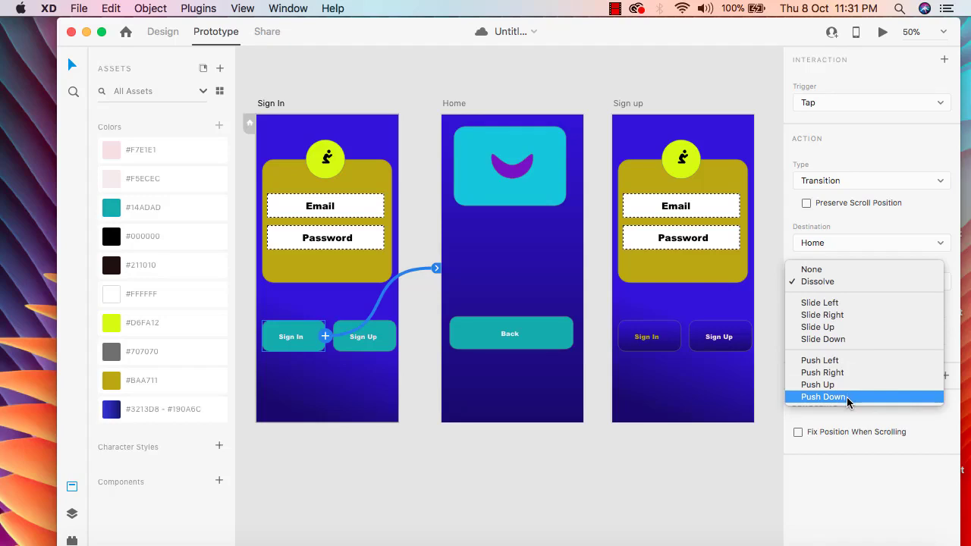
{"action": "left_click", "coordinate": [834, 328]}
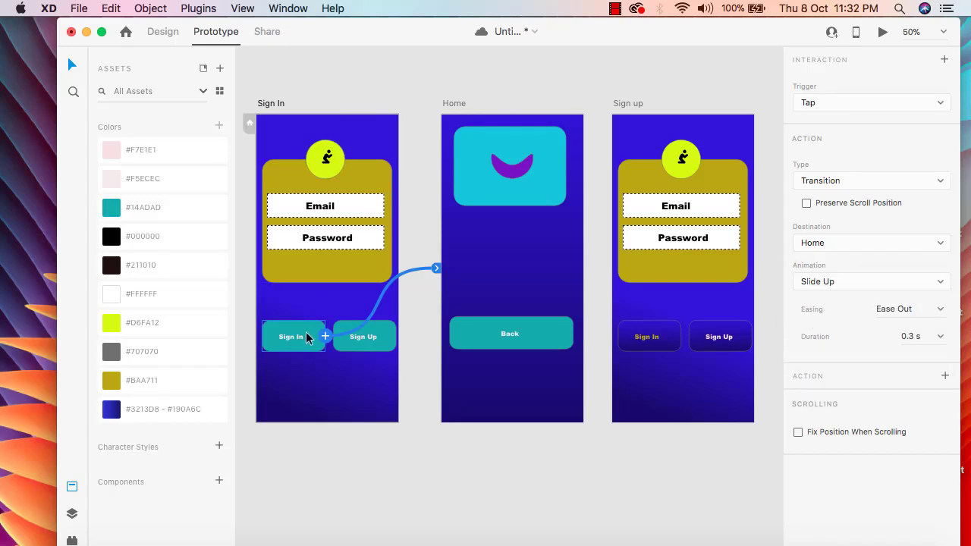
{"action": "left_click", "coordinate": [883, 33]}
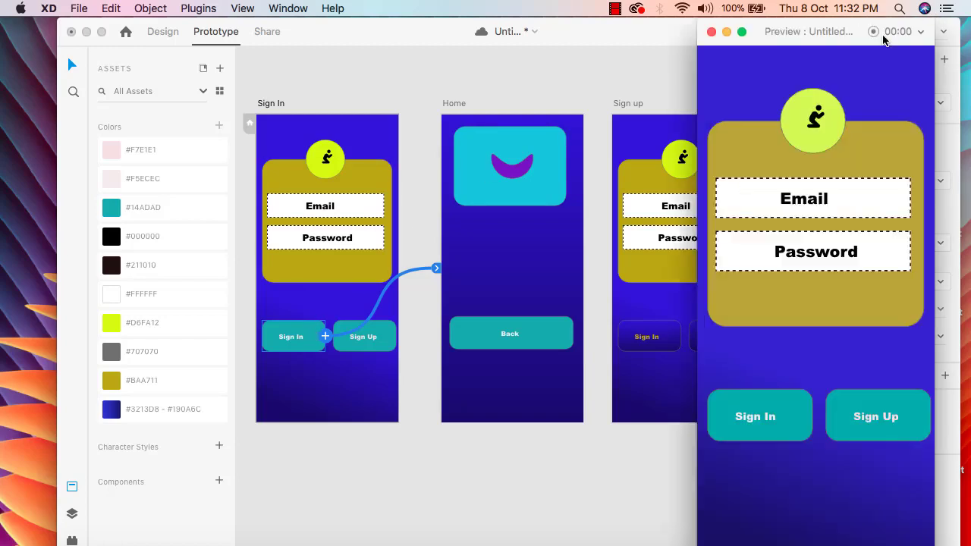
{"action": "left_click", "coordinate": [781, 424]}
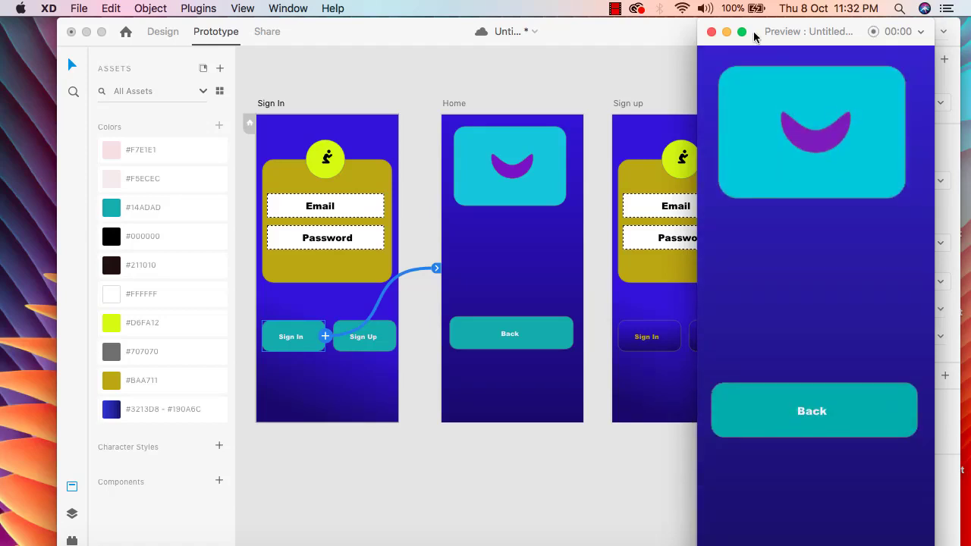
{"action": "left_click", "coordinate": [712, 32]}
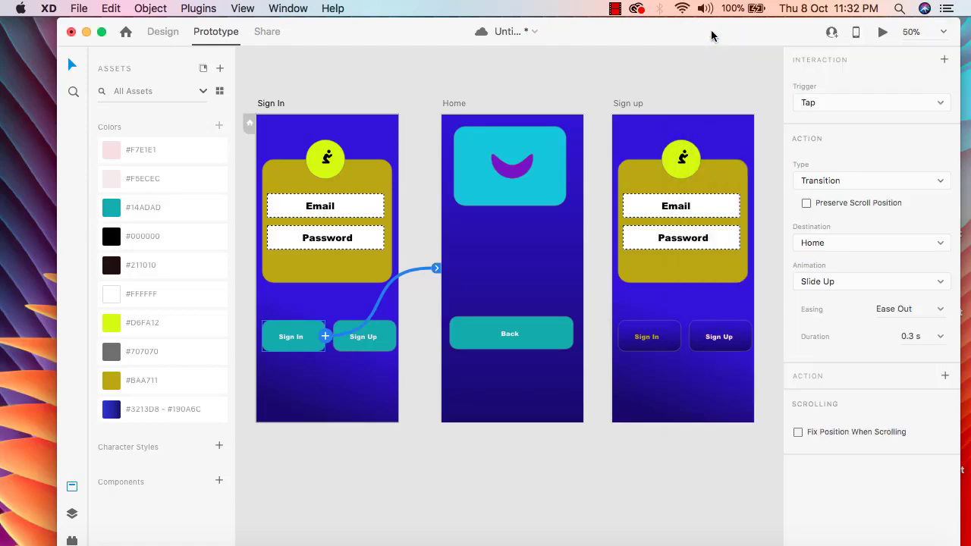
Change the Sign In transition's animation to Slide Left and test it in the preview.
{"action": "left_click", "coordinate": [934, 284]}
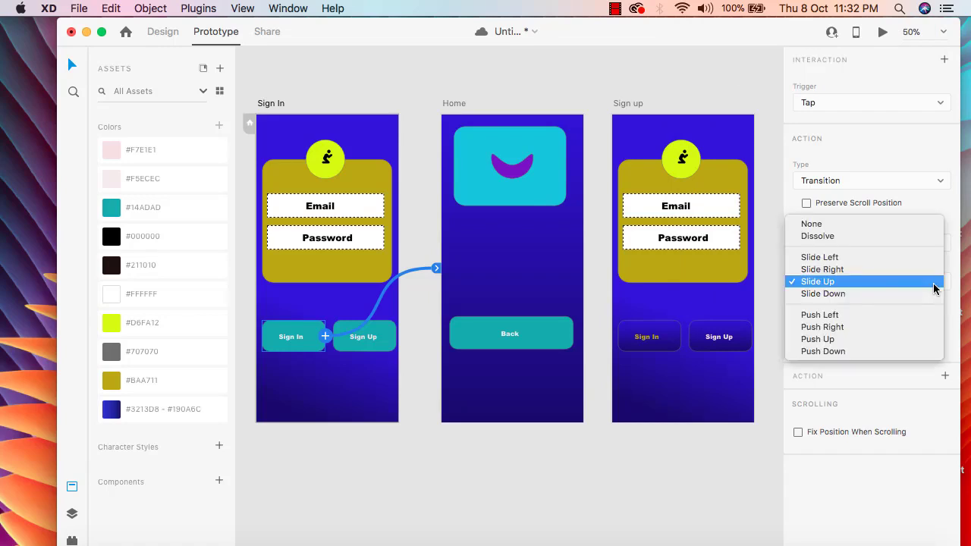
{"action": "left_click", "coordinate": [873, 258]}
{"action": "left_click", "coordinate": [882, 32]}
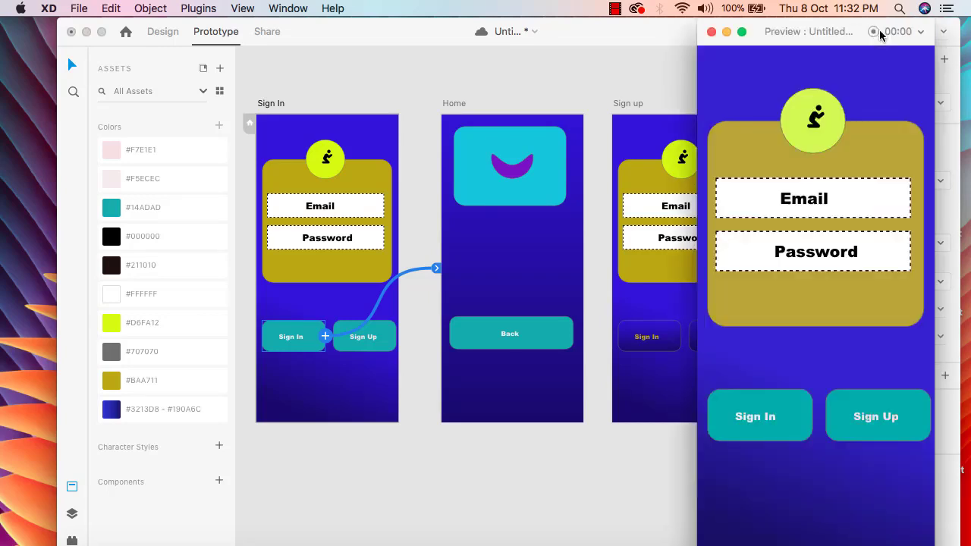
{"action": "left_click", "coordinate": [783, 415]}
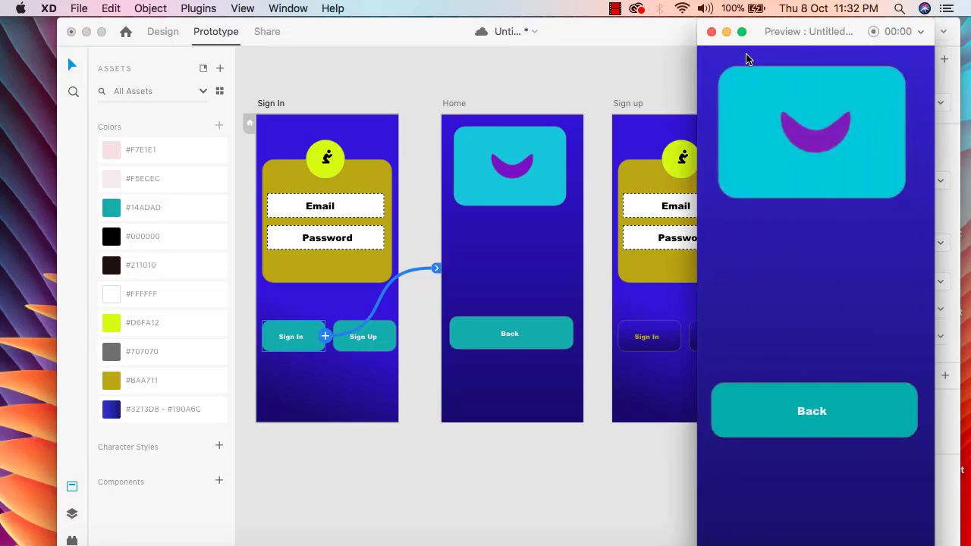
Change the Sign In transition's animation to Slide Right and test it in the preview.
{"action": "left_click", "coordinate": [712, 32]}
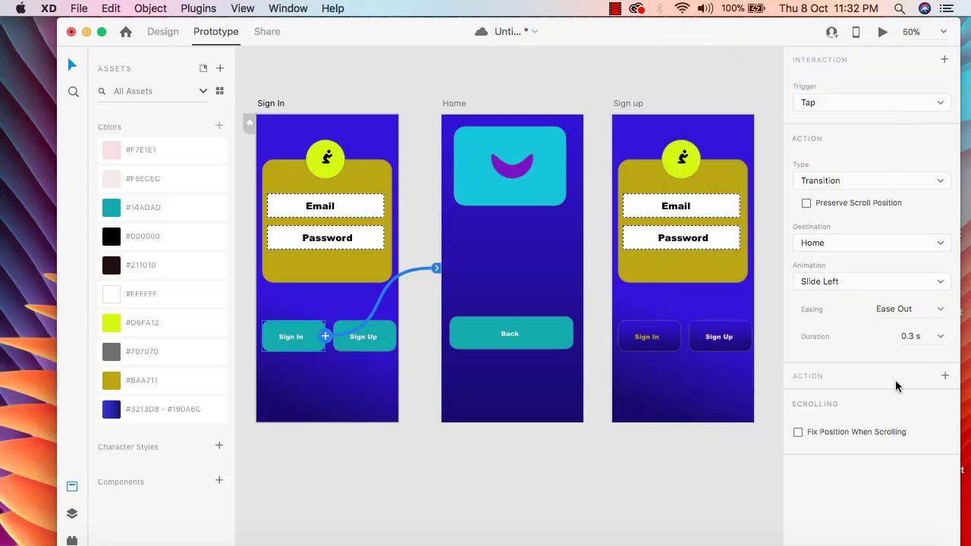
{"action": "left_click", "coordinate": [936, 287]}
{"action": "left_click", "coordinate": [897, 294]}
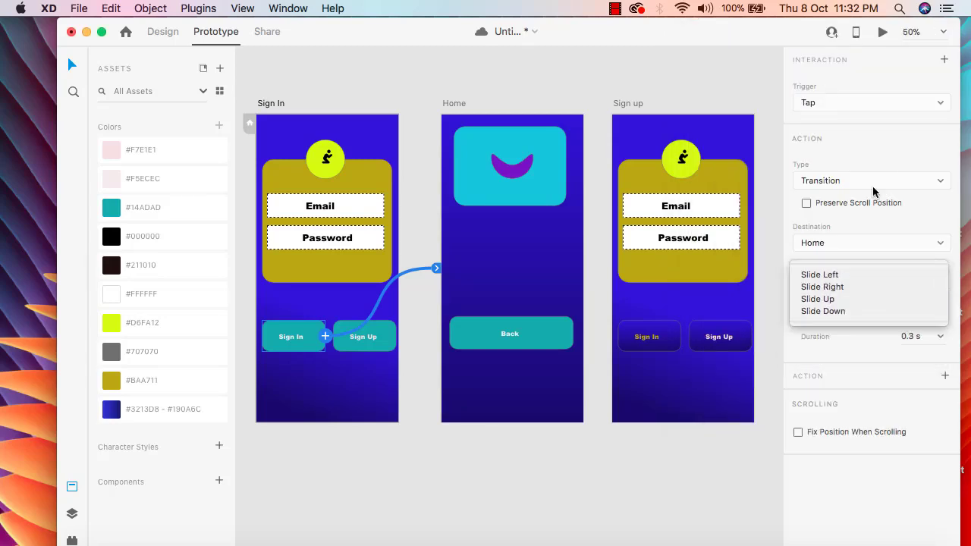
{"action": "left_click", "coordinate": [882, 33]}
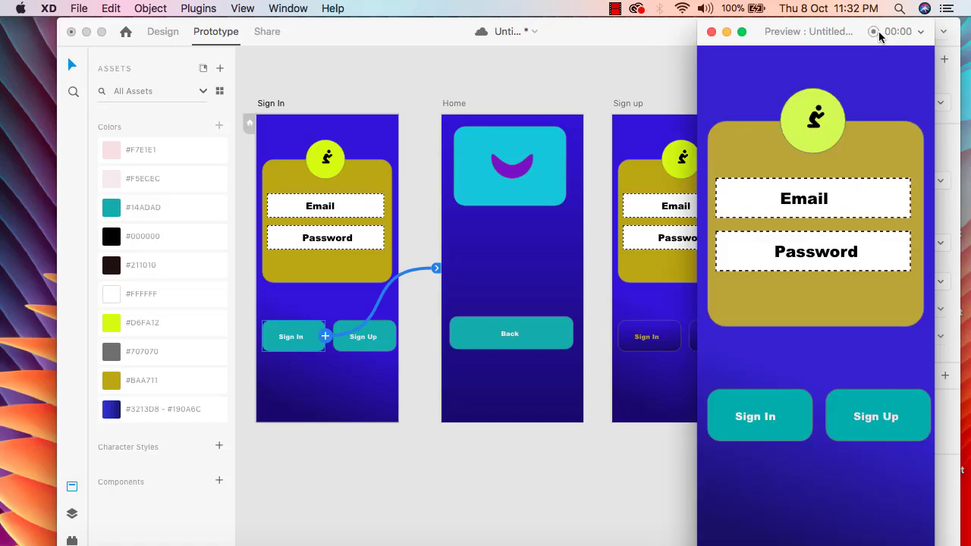
{"action": "left_click", "coordinate": [800, 417]}
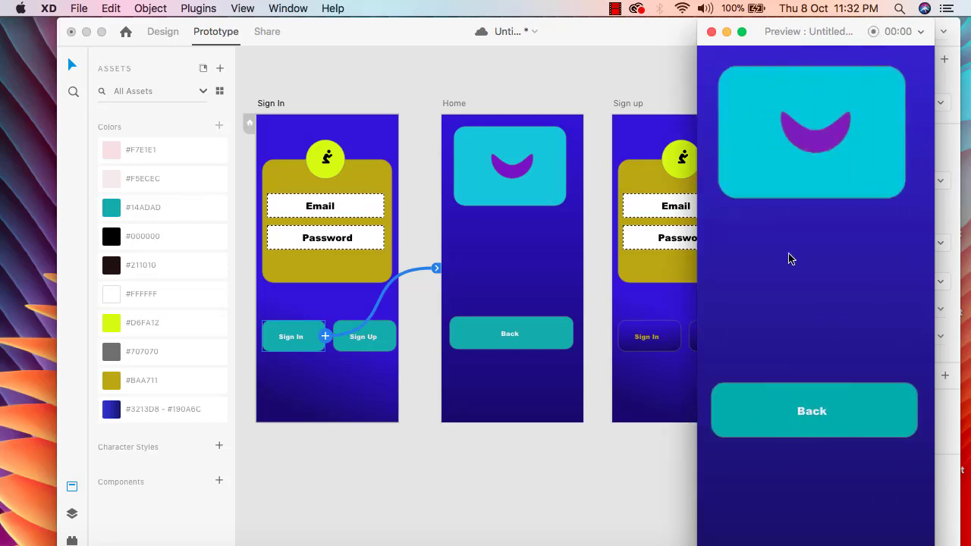
{"action": "left_click", "coordinate": [712, 31]}
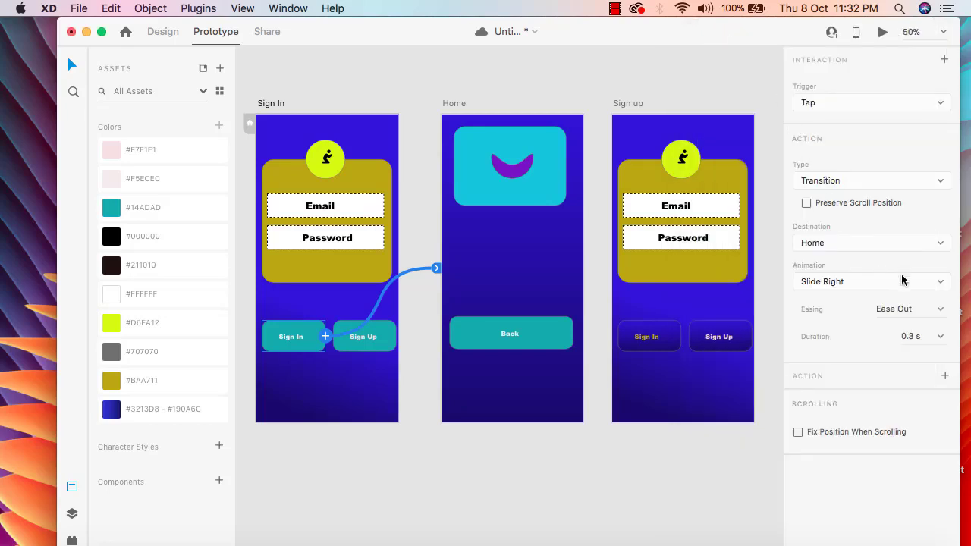
Set the Sign In transition's animation back to Slide Up and test it in the preview.
{"action": "left_click", "coordinate": [936, 281]}
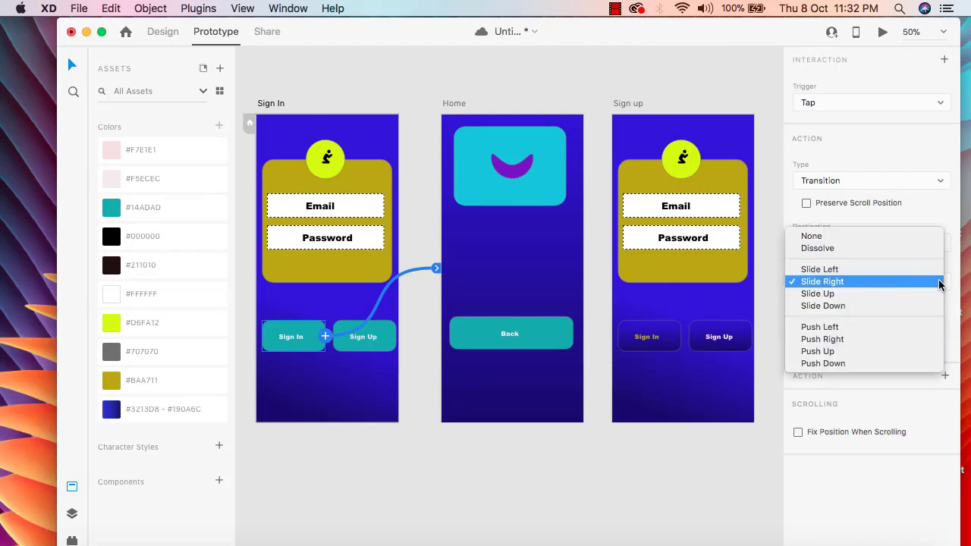
{"action": "left_click", "coordinate": [940, 283]}
{"action": "left_click", "coordinate": [940, 283]}
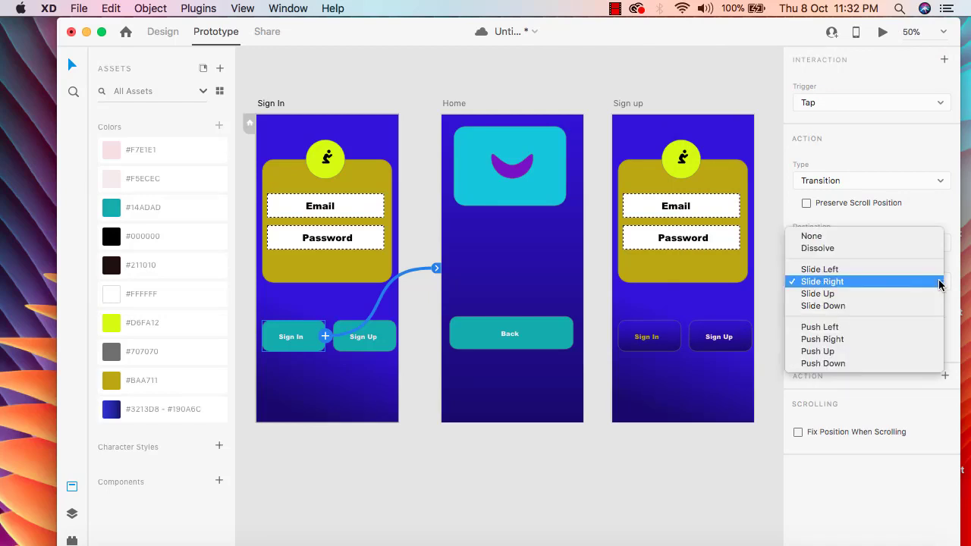
{"action": "left_click", "coordinate": [885, 293]}
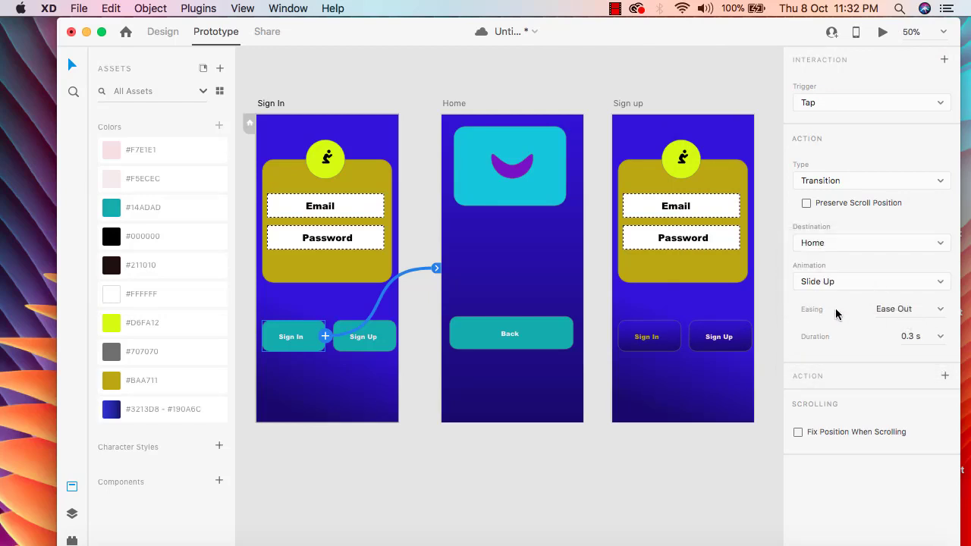
{"action": "left_click", "coordinate": [941, 311]}
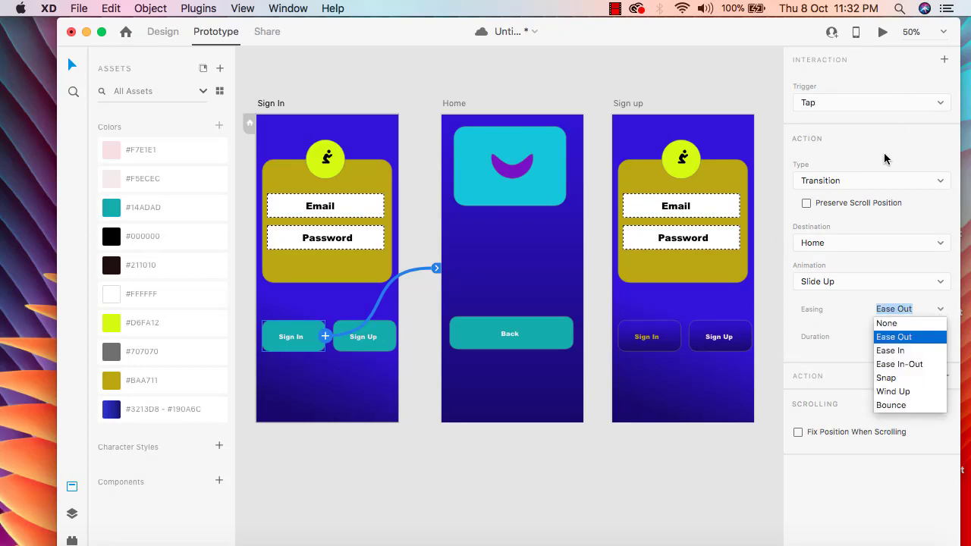
{"action": "left_click", "coordinate": [902, 212]}
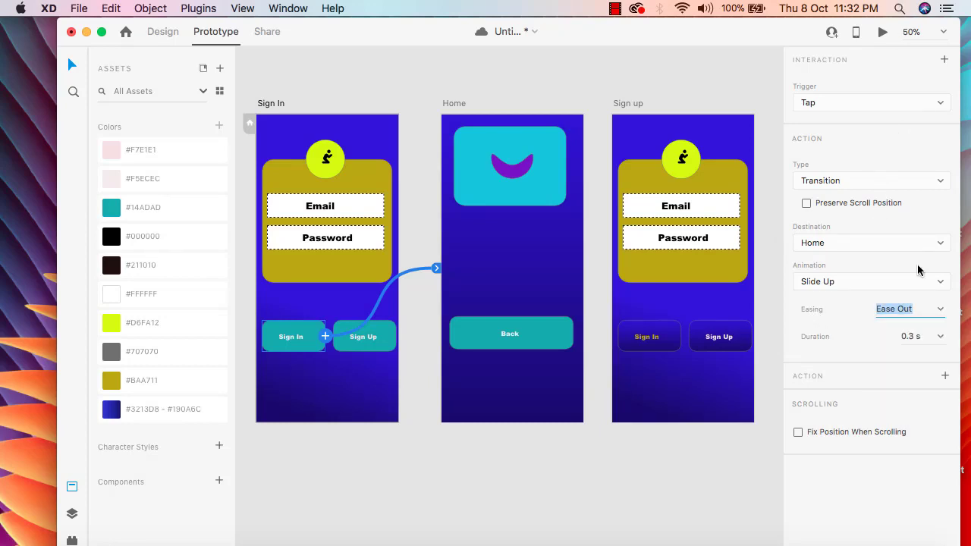
{"action": "left_click", "coordinate": [882, 32]}
{"action": "left_click", "coordinate": [779, 415]}
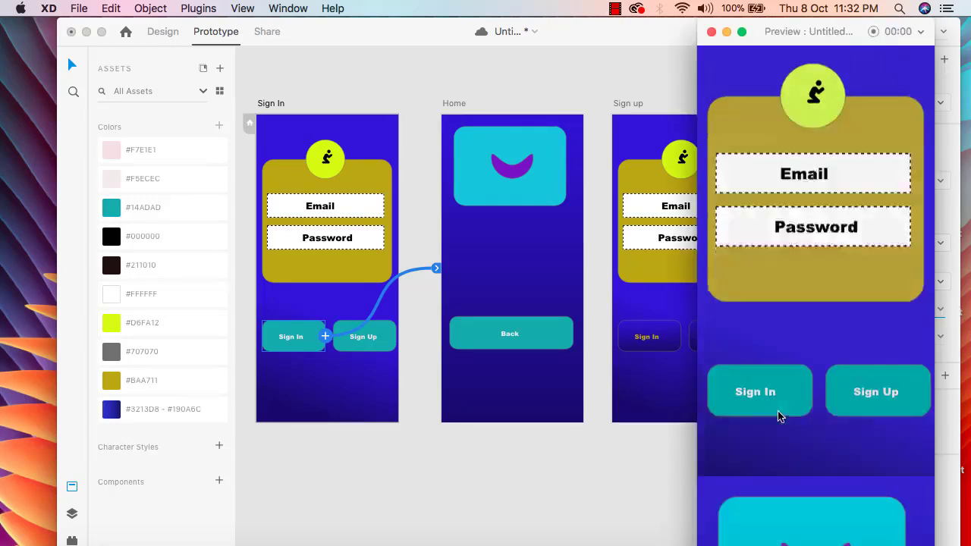
{"action": "left_click", "coordinate": [711, 32]}
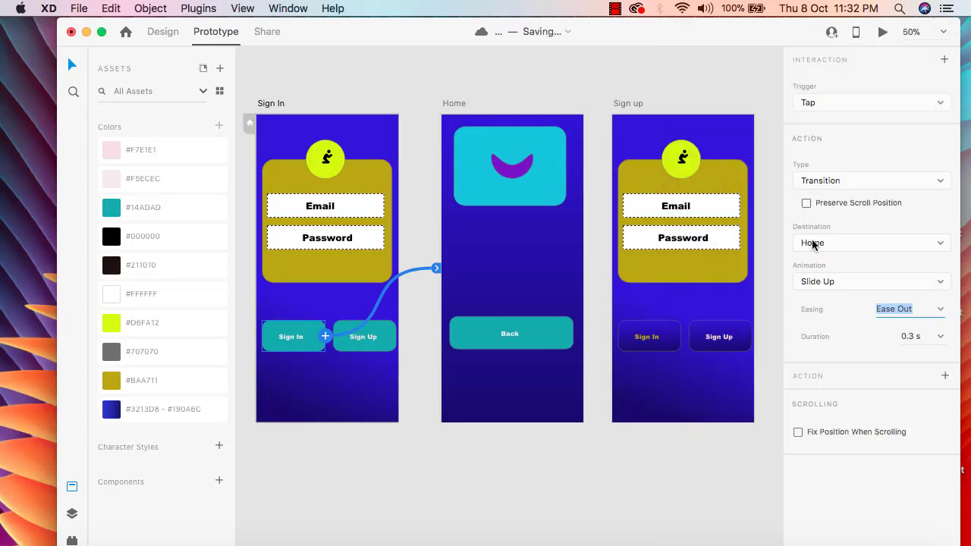
Set the Sign In transition's duration to 1 s and test it in the preview.
{"action": "left_click", "coordinate": [941, 343]}
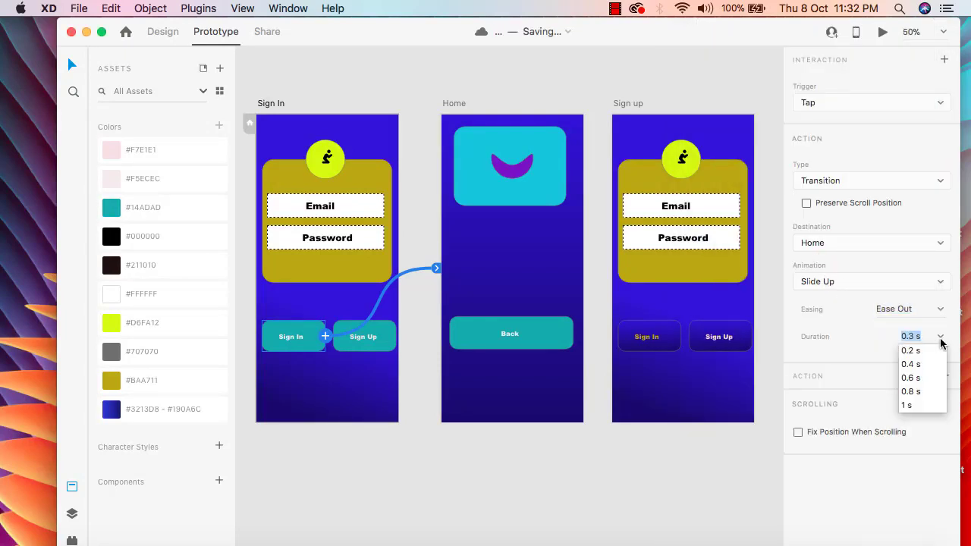
{"action": "left_click", "coordinate": [916, 404]}
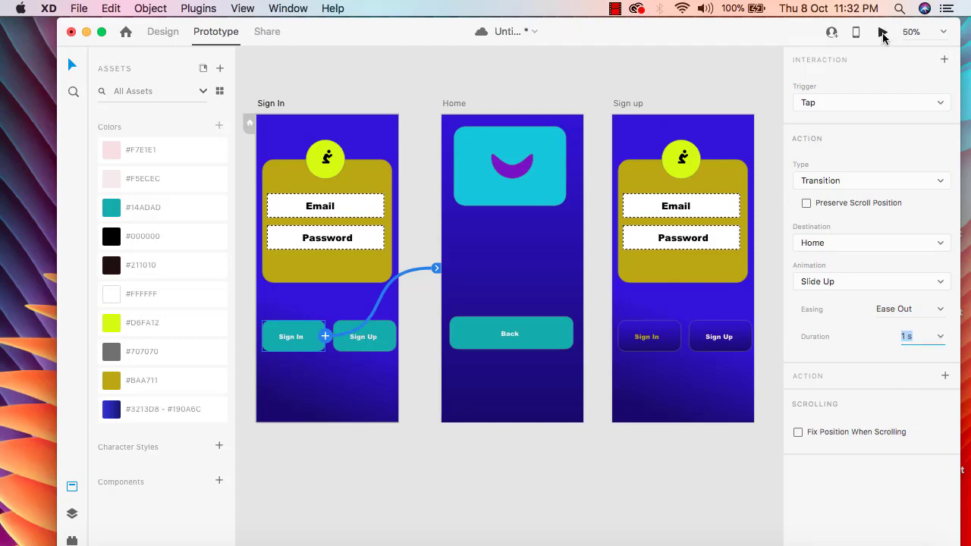
{"action": "left_click", "coordinate": [882, 32]}
{"action": "left_click", "coordinate": [779, 416]}
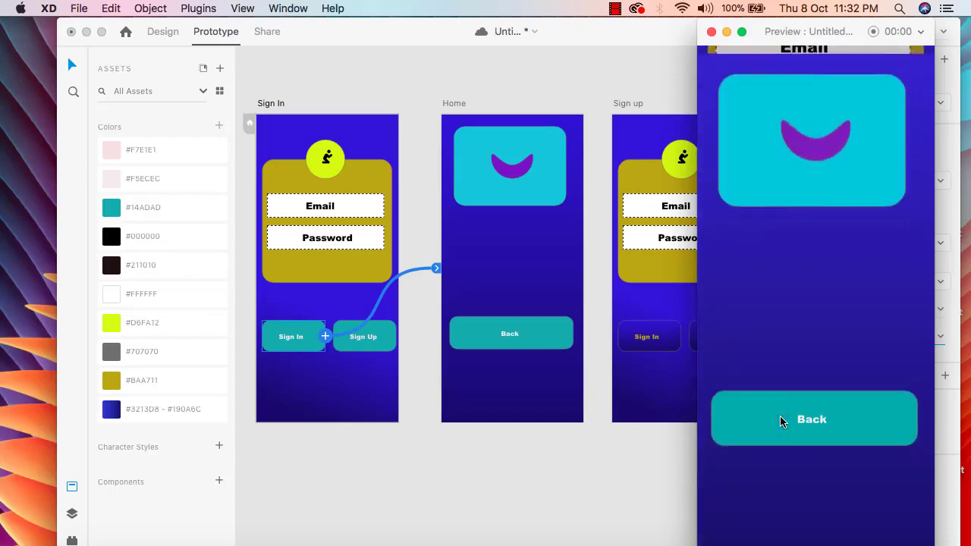
{"action": "left_click", "coordinate": [712, 31]}
Set the Sign In transition's easing to Bounce and test it in the preview.
{"action": "left_click", "coordinate": [939, 310]}
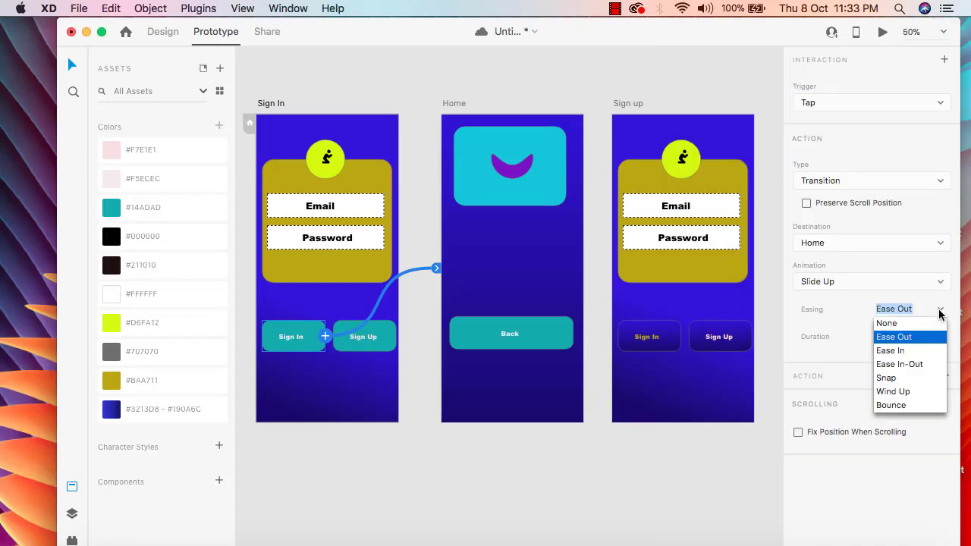
{"action": "left_click", "coordinate": [901, 407]}
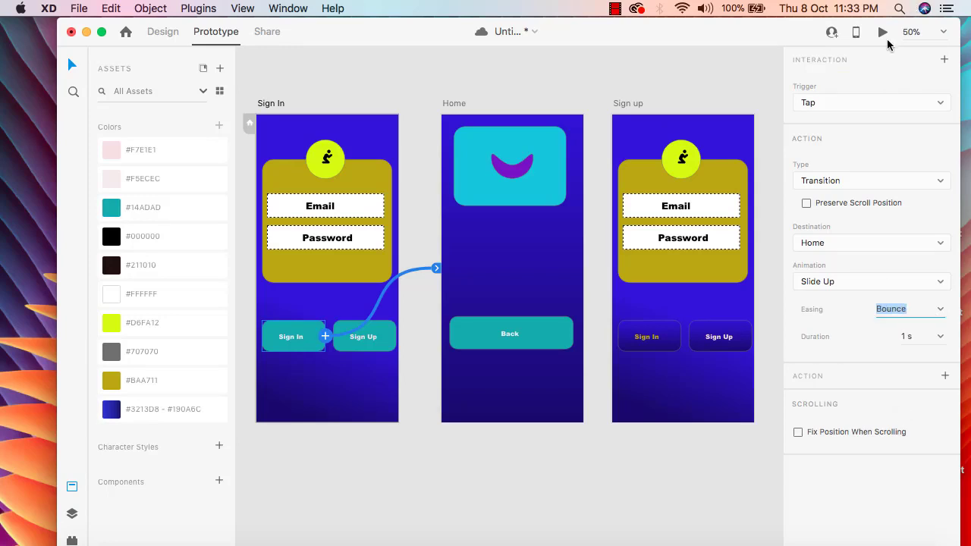
{"action": "left_click", "coordinate": [882, 31]}
{"action": "left_click", "coordinate": [789, 421]}
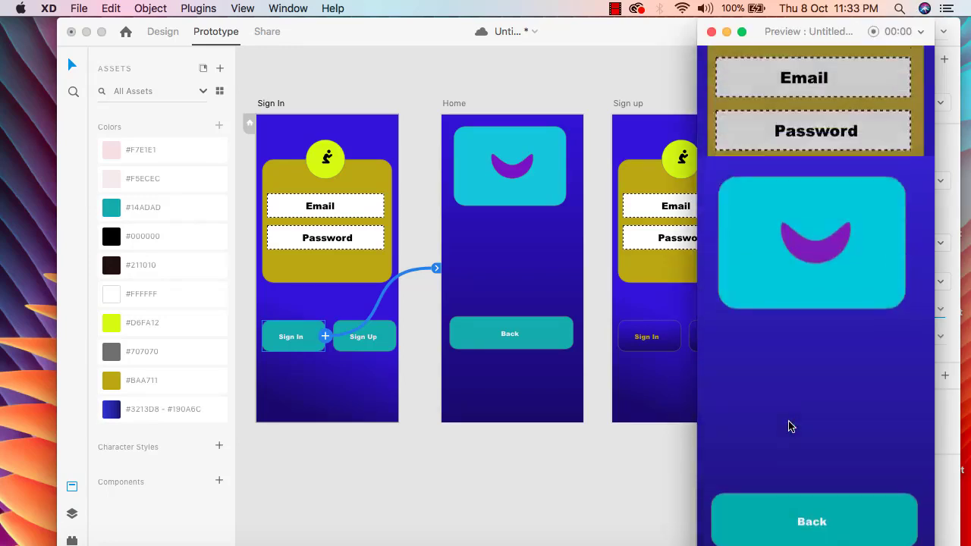
{"action": "left_click", "coordinate": [712, 31]}
Change the Sign In transition's easing to Wind Up and test it in the preview.
{"action": "left_click", "coordinate": [942, 310]}
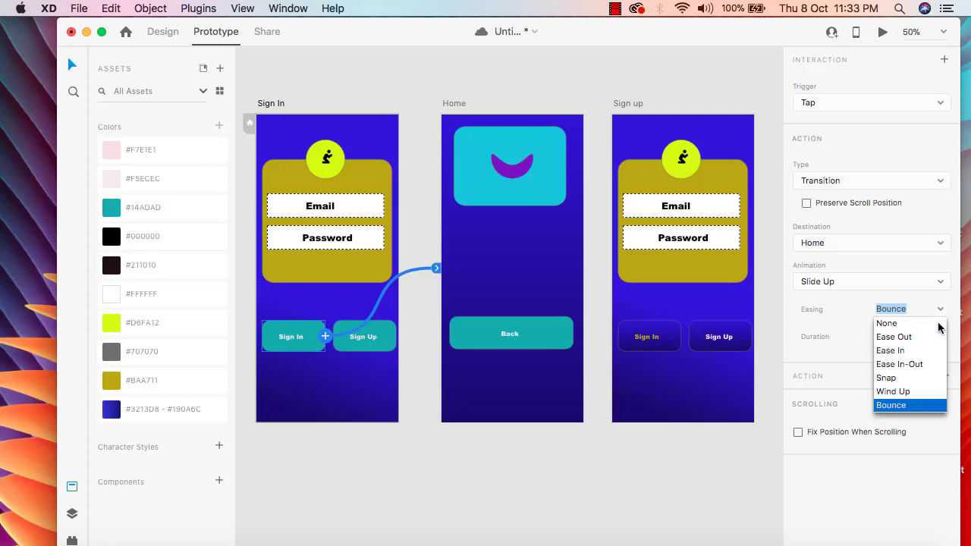
{"action": "left_click", "coordinate": [907, 392]}
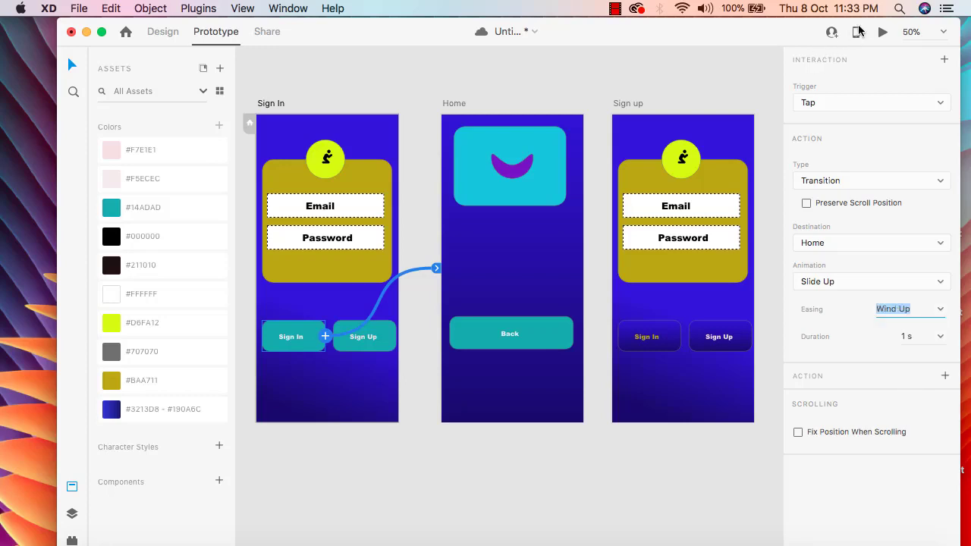
{"action": "left_click", "coordinate": [881, 32]}
{"action": "left_click", "coordinate": [799, 425]}
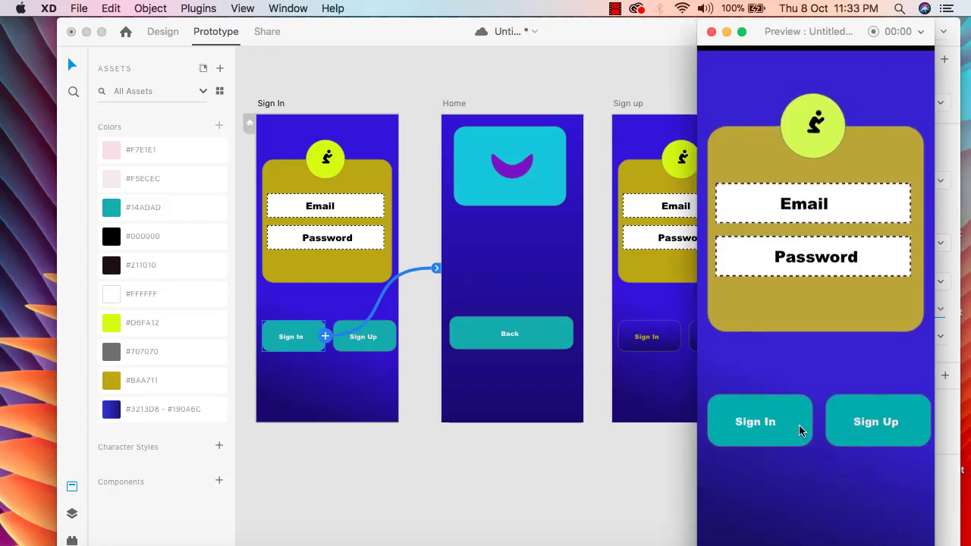
{"action": "left_click", "coordinate": [711, 31]}
Change the Sign In transition's easing to Ease In-Out and test it in the preview.
{"action": "left_click", "coordinate": [940, 312]}
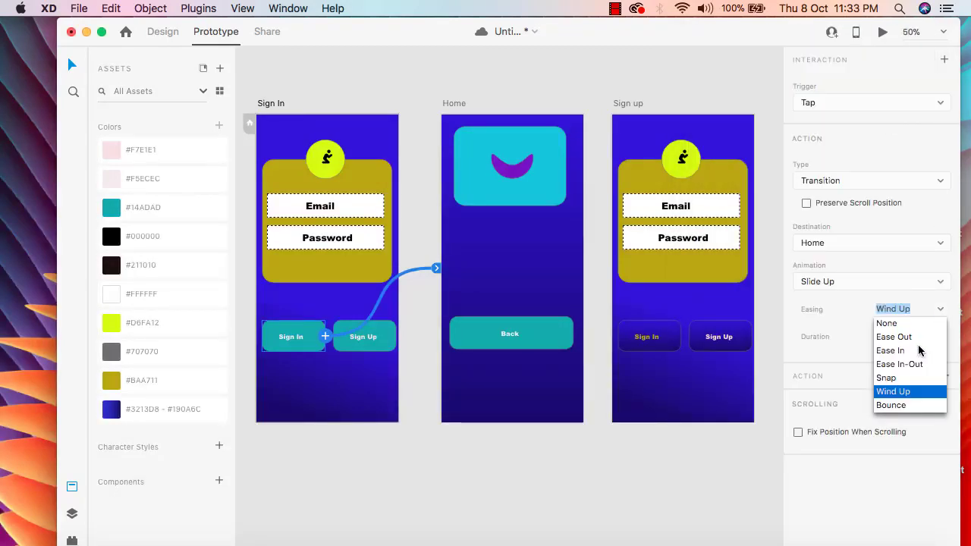
{"action": "left_click", "coordinate": [915, 364]}
{"action": "left_click", "coordinate": [882, 37]}
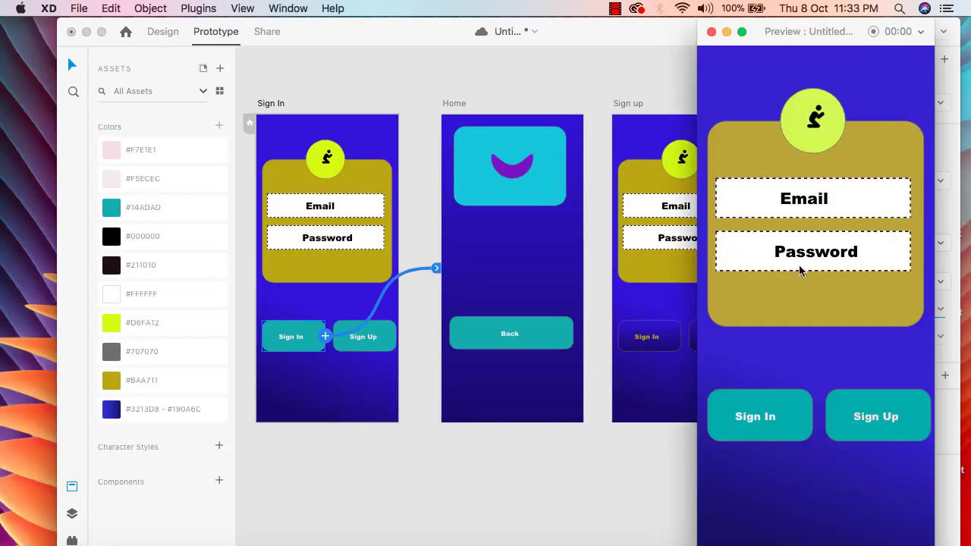
{"action": "left_click", "coordinate": [776, 427]}
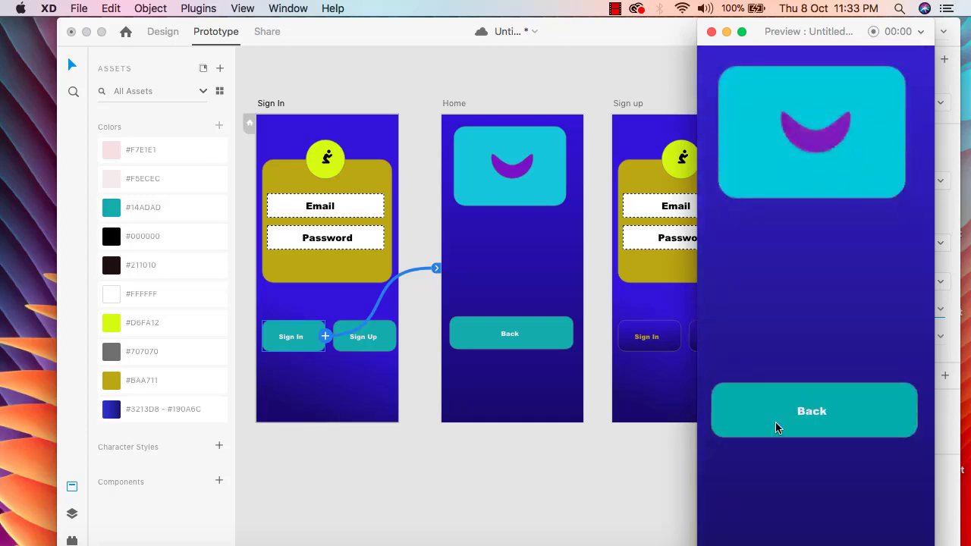
{"action": "left_click", "coordinate": [712, 32]}
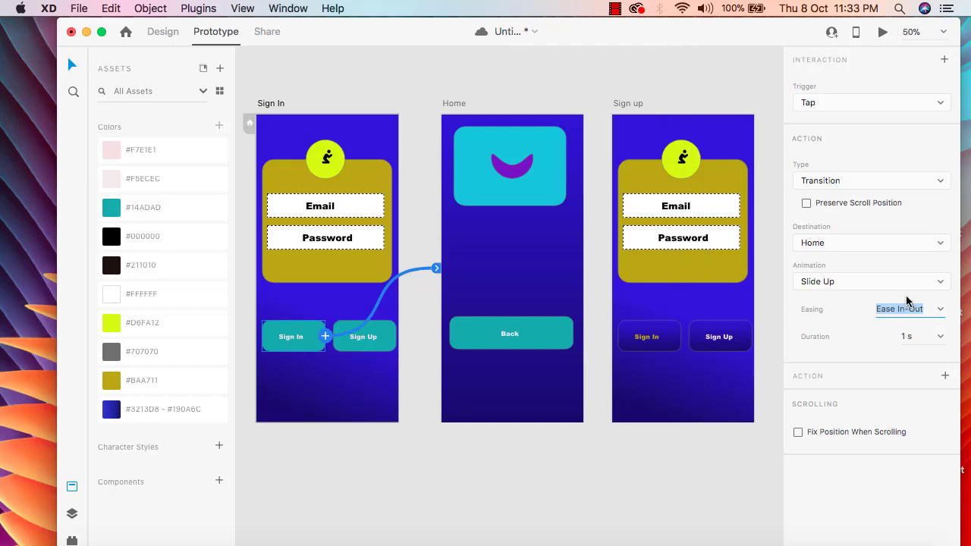
Set the Sign In transition's easing back to Bounce and test it in the preview.
{"action": "left_click", "coordinate": [938, 320]}
{"action": "left_click", "coordinate": [894, 404]}
{"action": "left_click", "coordinate": [883, 33]}
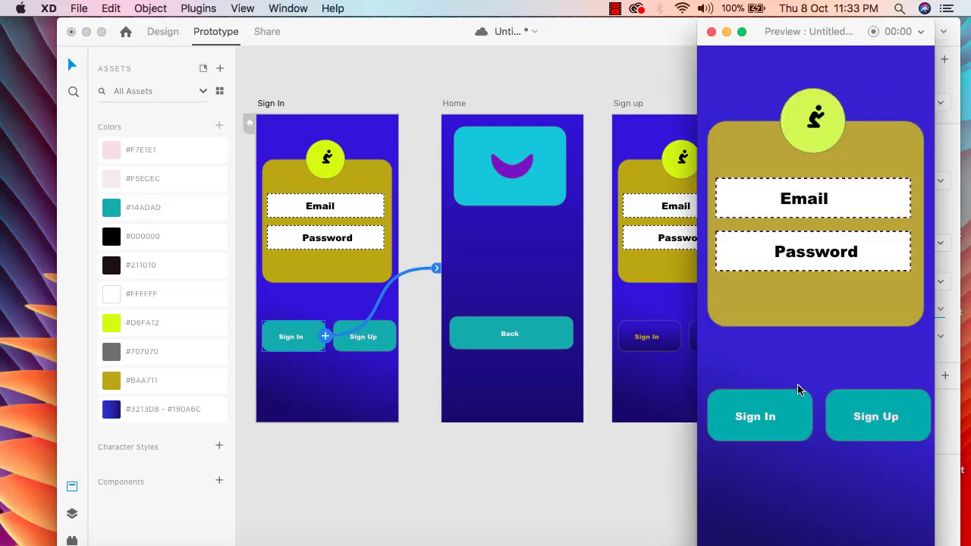
{"action": "left_click", "coordinate": [798, 426]}
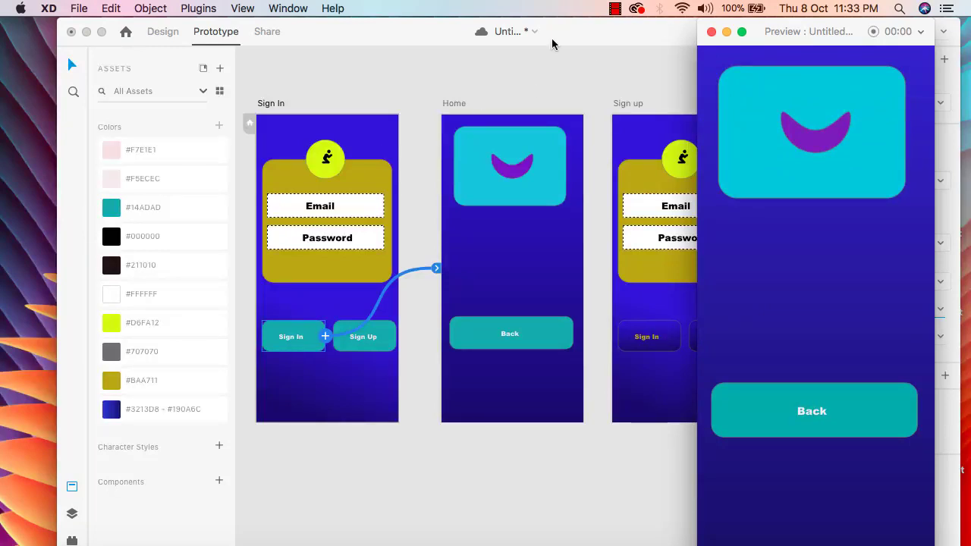
{"action": "left_click", "coordinate": [711, 31]}
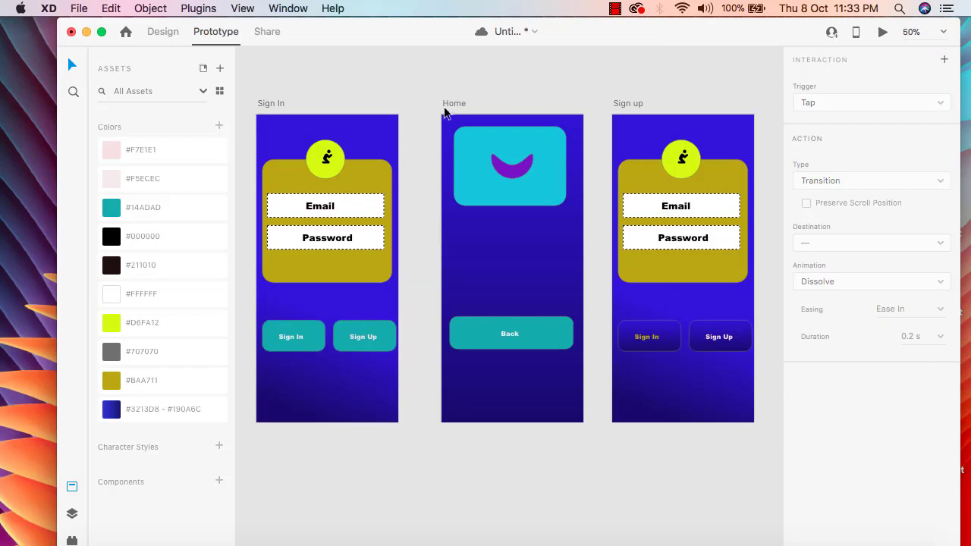
Link the Back button on the Home artboard to the Sign In artboard.
{"action": "left_click", "coordinate": [453, 106]}
{"action": "left_click", "coordinate": [543, 338]}
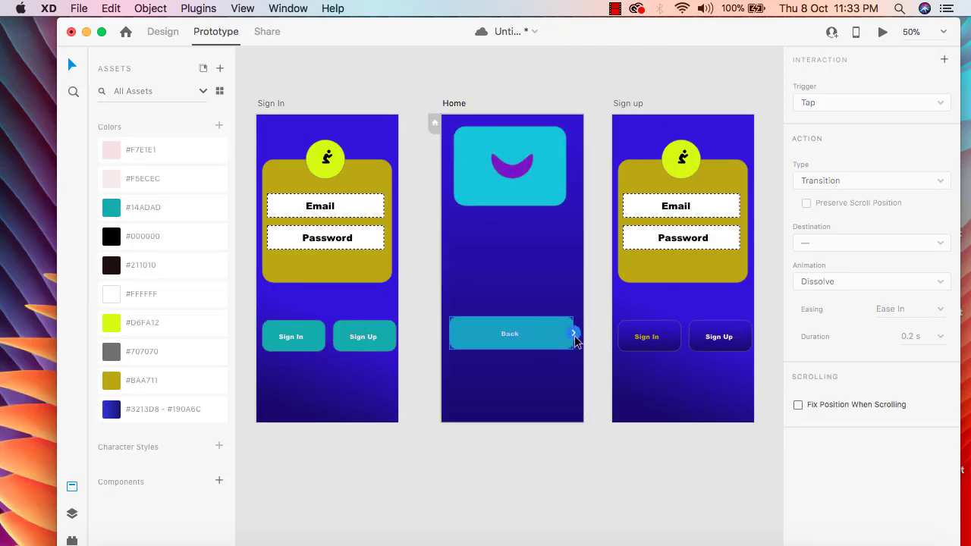
{"action": "left_click", "coordinate": [574, 335]}
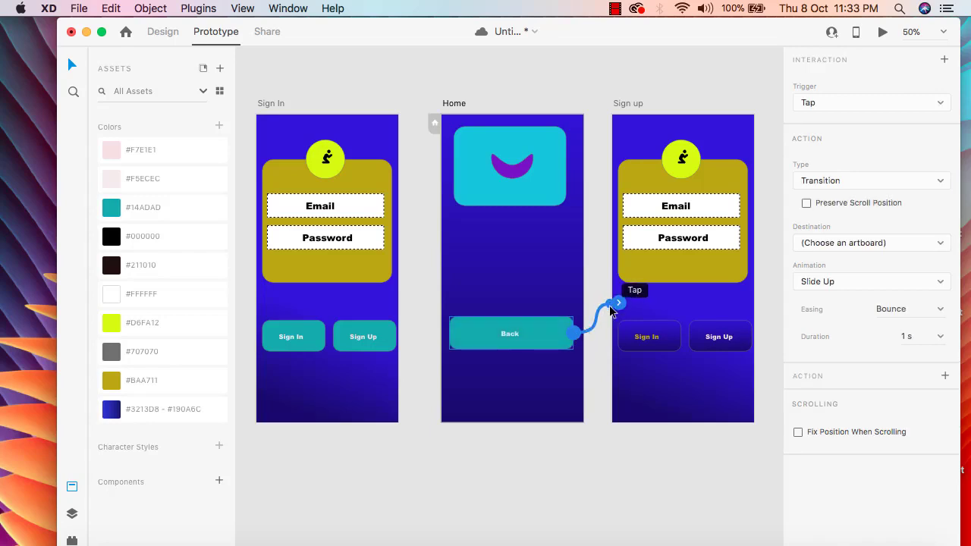
{"action": "left_click_drag", "start_coordinate": [620, 311], "coordinate": [372, 291]}
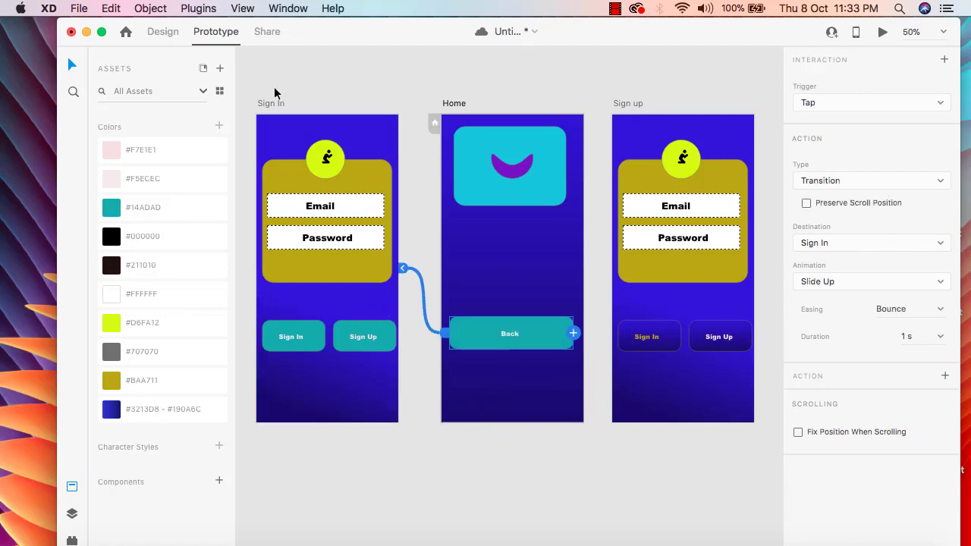
{"action": "left_click", "coordinate": [941, 244]}
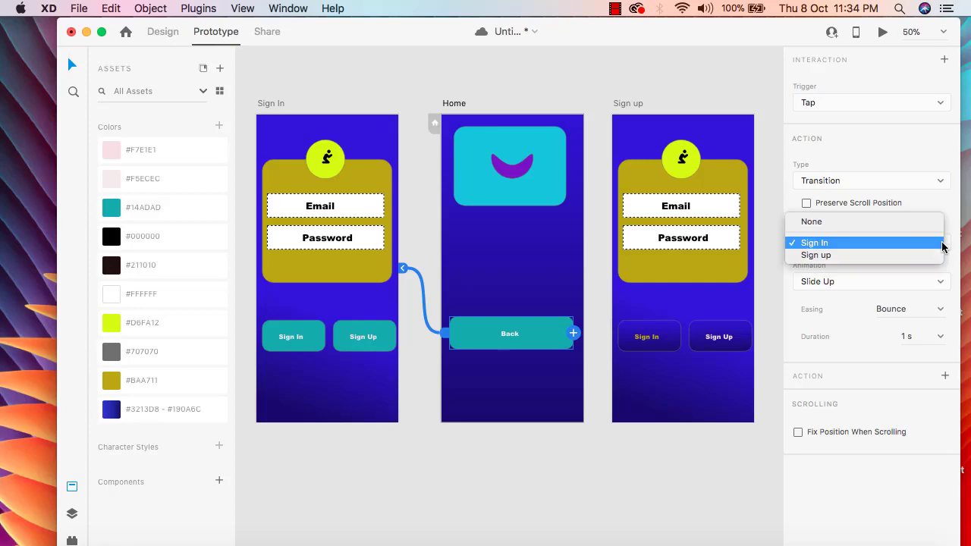
{"action": "left_click", "coordinate": [943, 244]}
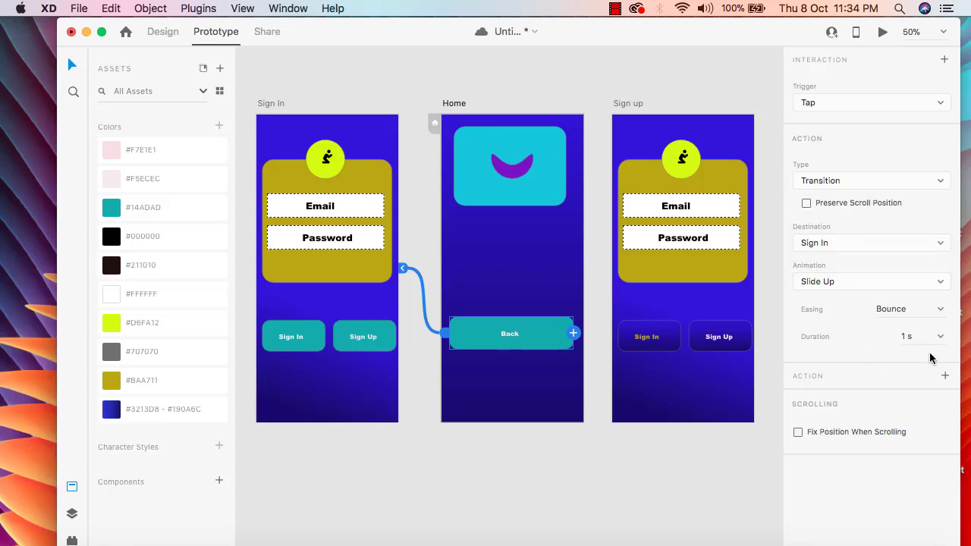
Set the Back button's transition animation to Slide Down with Wind Up easing.
{"action": "left_click", "coordinate": [943, 285]}
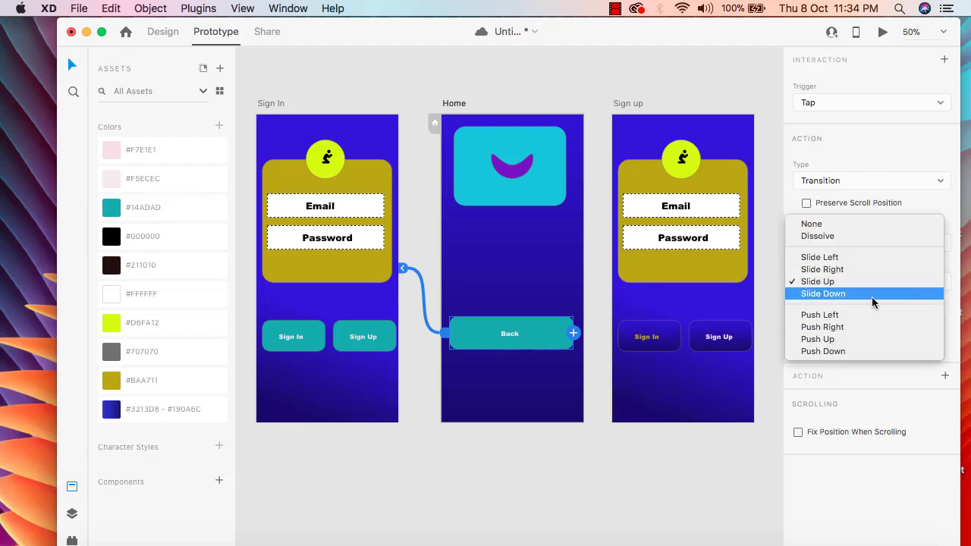
{"action": "left_click", "coordinate": [872, 296]}
{"action": "left_click", "coordinate": [942, 310]}
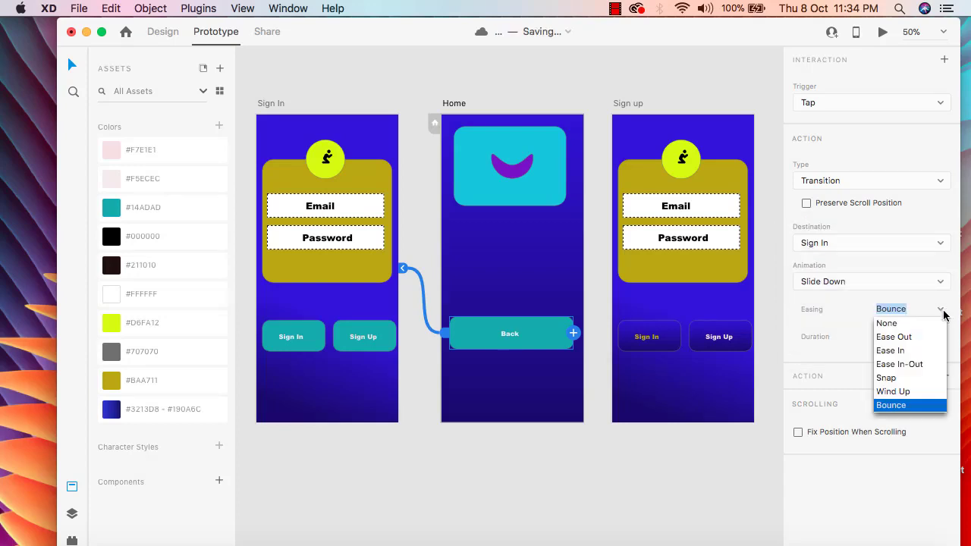
{"action": "left_click", "coordinate": [902, 393]}
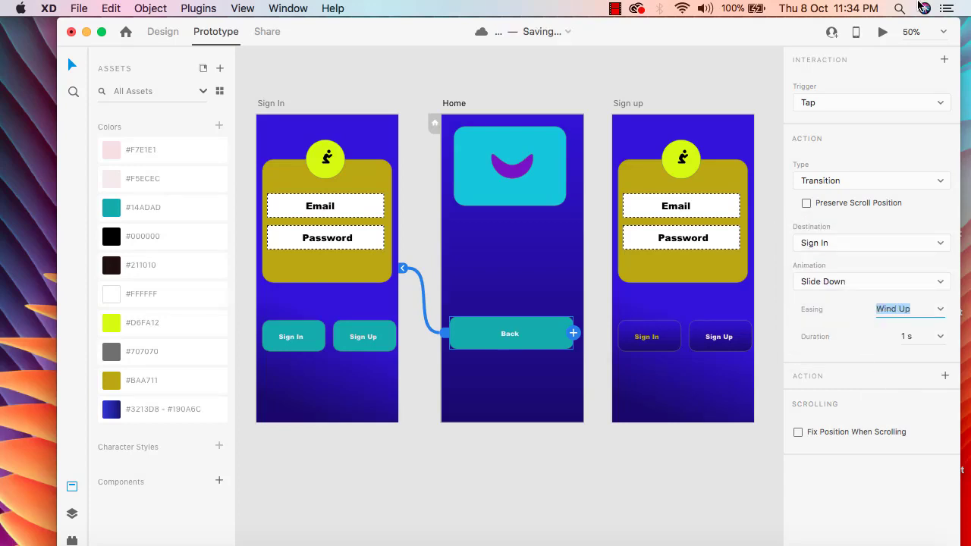
Preview the prototype, tapping Back and Sign In repeatedly to test both transitions, and close the preview.
{"action": "left_click", "coordinate": [882, 35]}
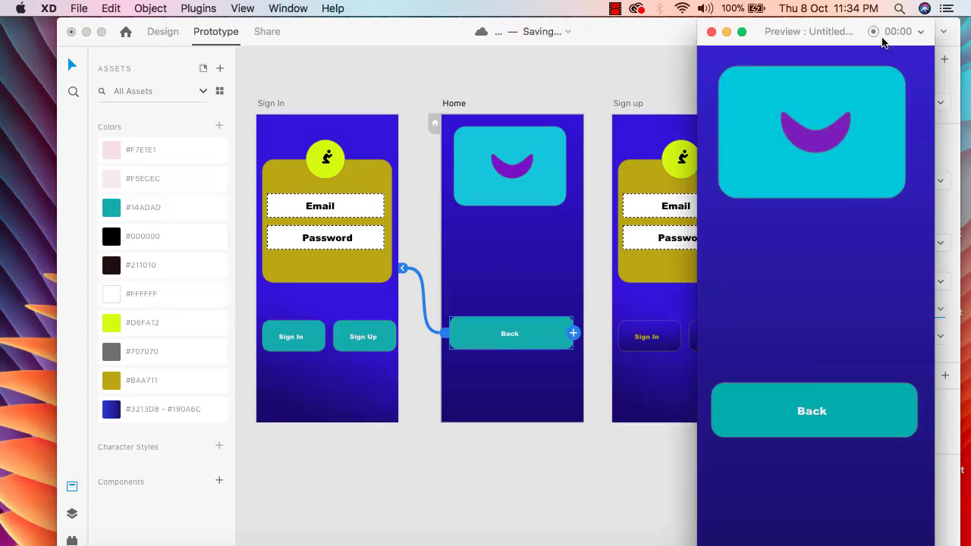
{"action": "left_click", "coordinate": [837, 411]}
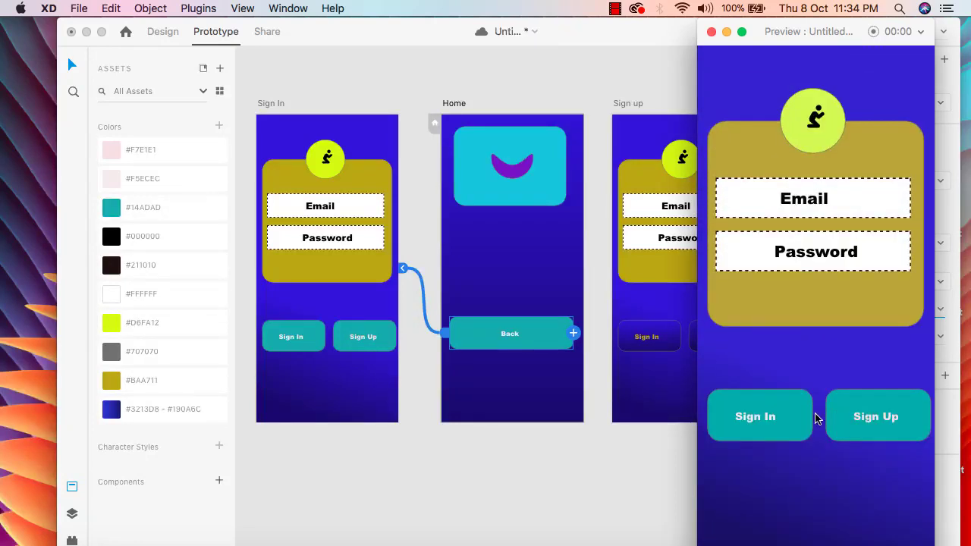
{"action": "left_click", "coordinate": [790, 412]}
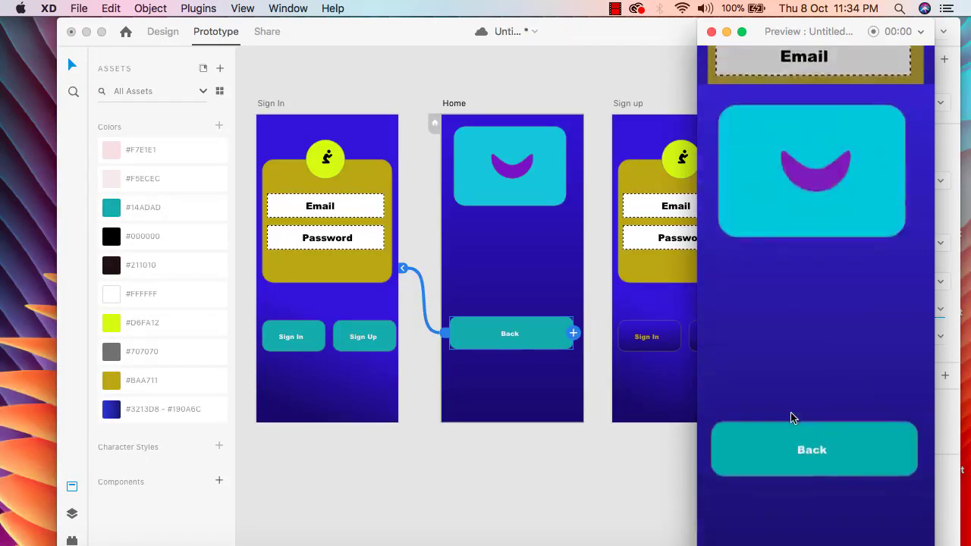
{"action": "left_click", "coordinate": [863, 423]}
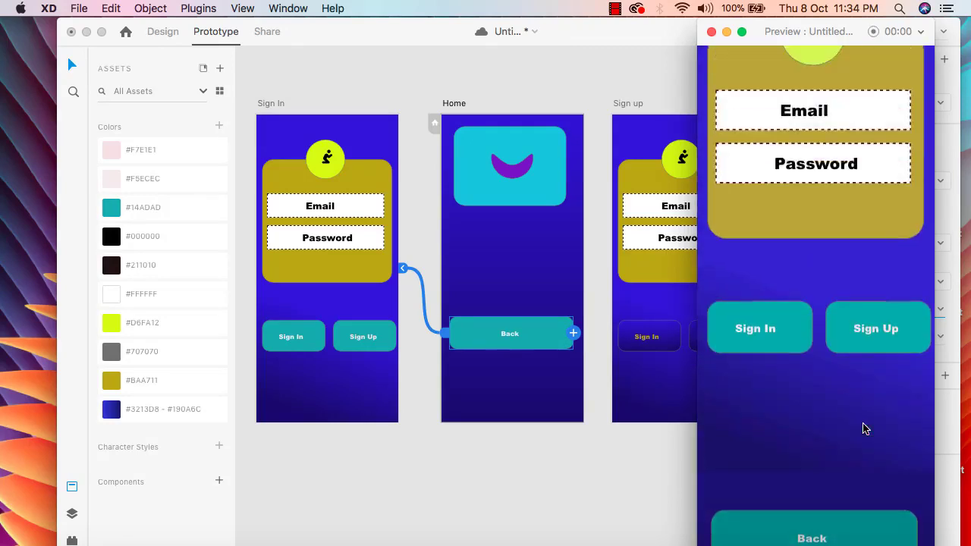
{"action": "left_click", "coordinate": [802, 411]}
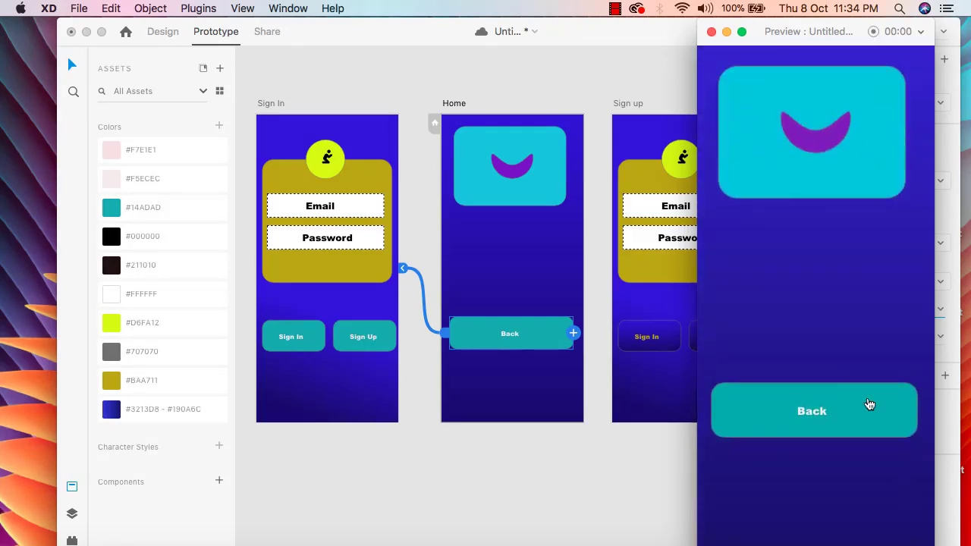
{"action": "left_click", "coordinate": [852, 410]}
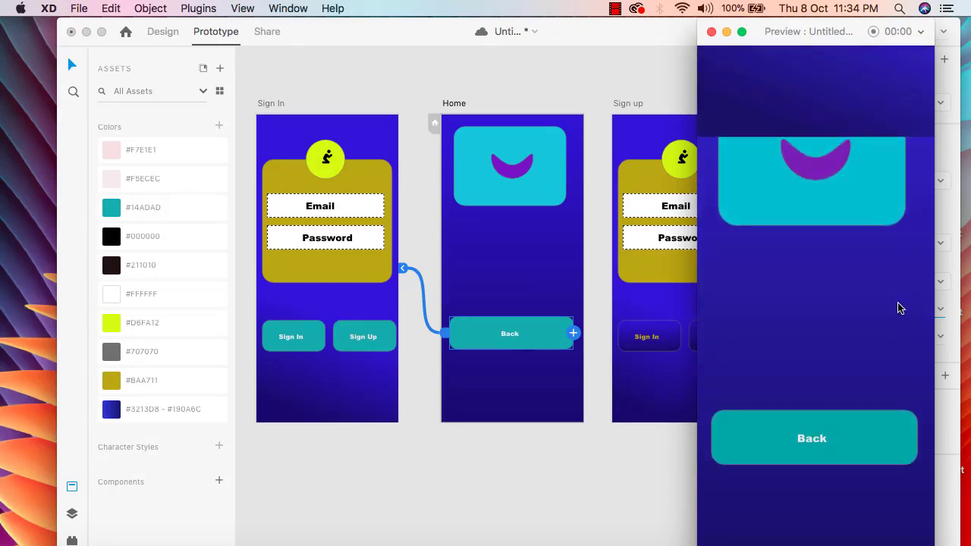
{"action": "left_click", "coordinate": [711, 32]}
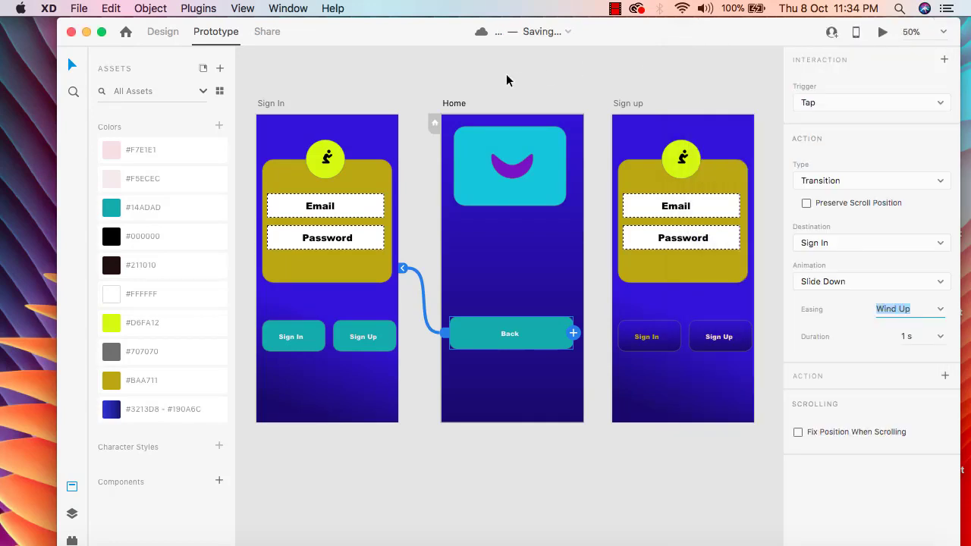